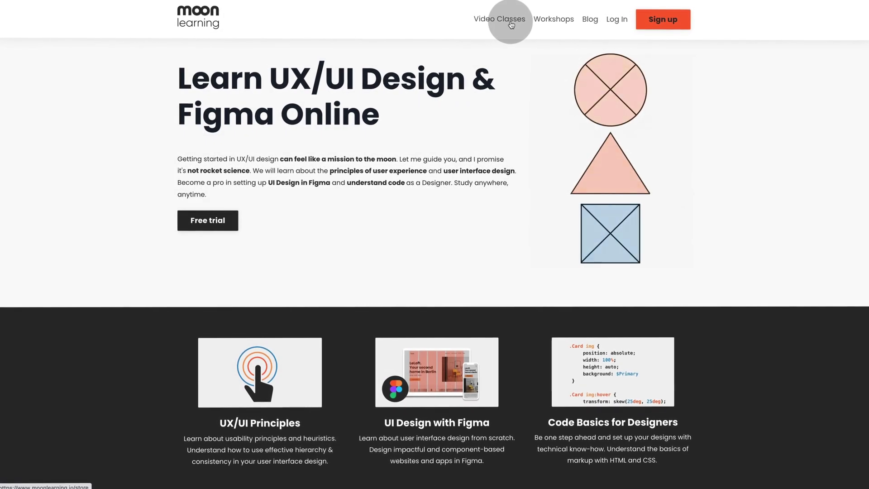
Go to Moon Learning's Video Classes page and scroll to the Figma Prototyping Course card
{"action": "left_click", "coordinate": [511, 20]}
{"action": "scroll", "coordinate": [585, 200], "scroll_direction": "down", "scroll_amount": 15}
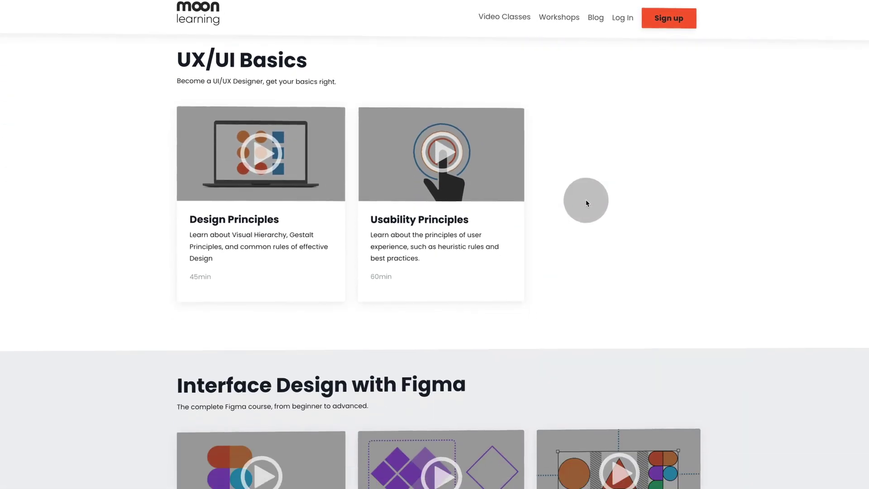
{"action": "scroll", "coordinate": [590, 200], "scroll_direction": "down", "scroll_amount": 7}
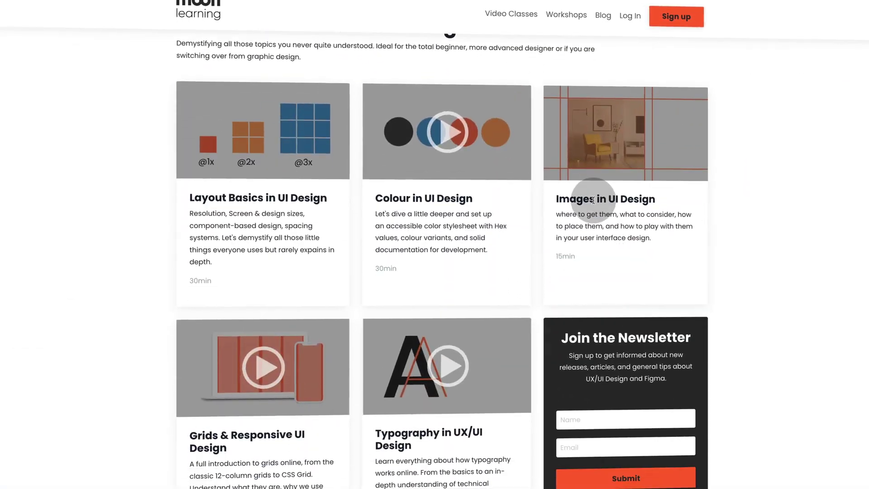
{"action": "scroll", "coordinate": [593, 201], "scroll_direction": "up", "scroll_amount": 9}
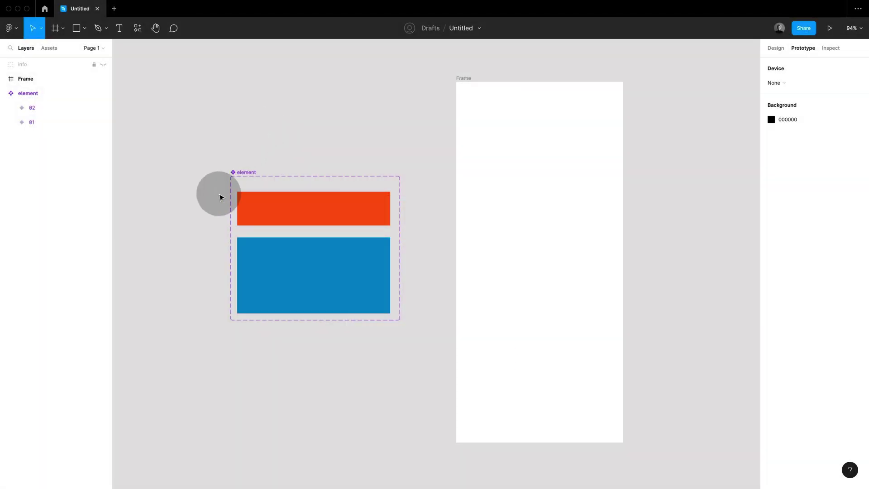
Link variant 01 to variant 02 on click using Smart animate at 500ms
{"action": "left_click", "coordinate": [308, 219]}
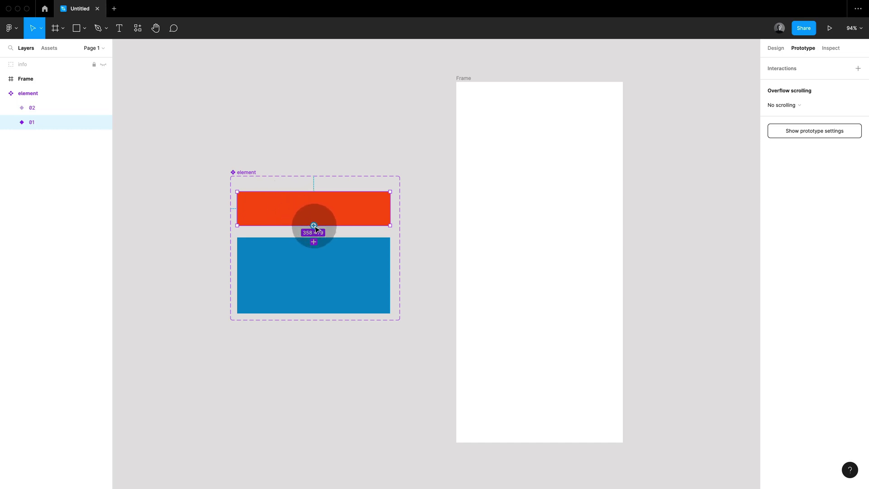
{"action": "left_click_drag", "start_coordinate": [316, 229], "coordinate": [317, 242]}
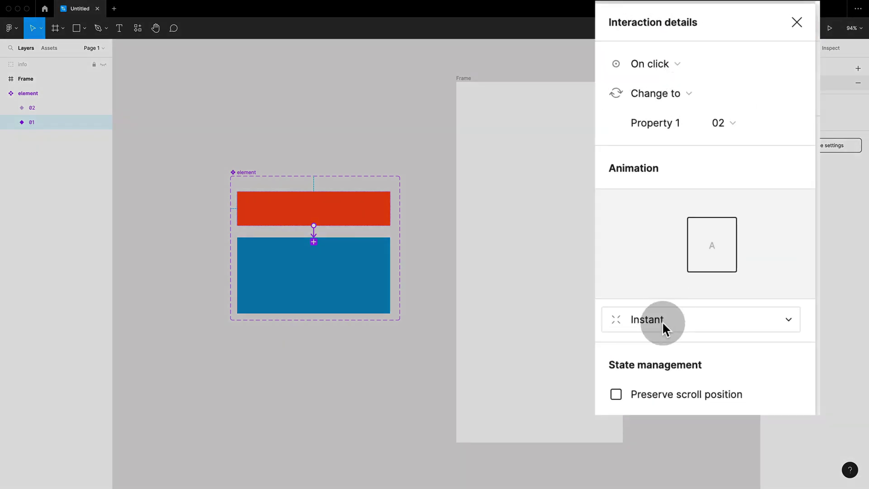
{"action": "left_click", "coordinate": [661, 321]}
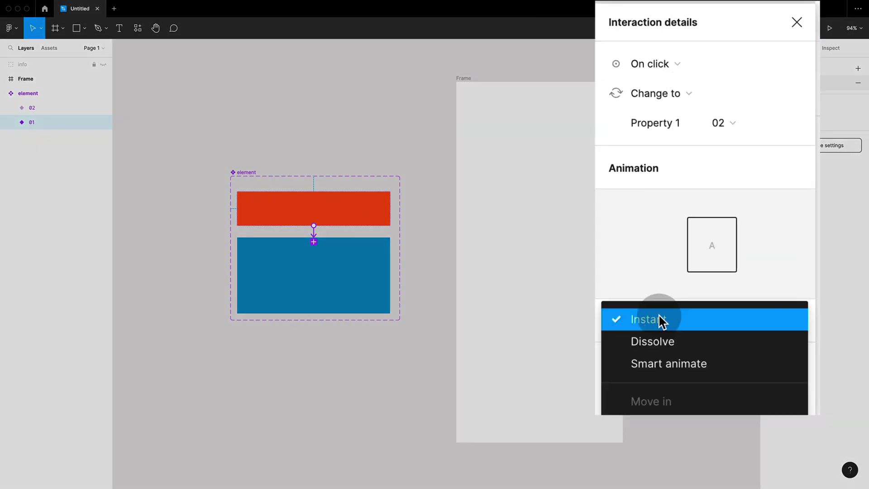
{"action": "left_click", "coordinate": [673, 363]}
{"action": "left_click", "coordinate": [740, 349]}
{"action": "key", "text": "BackSpace"}
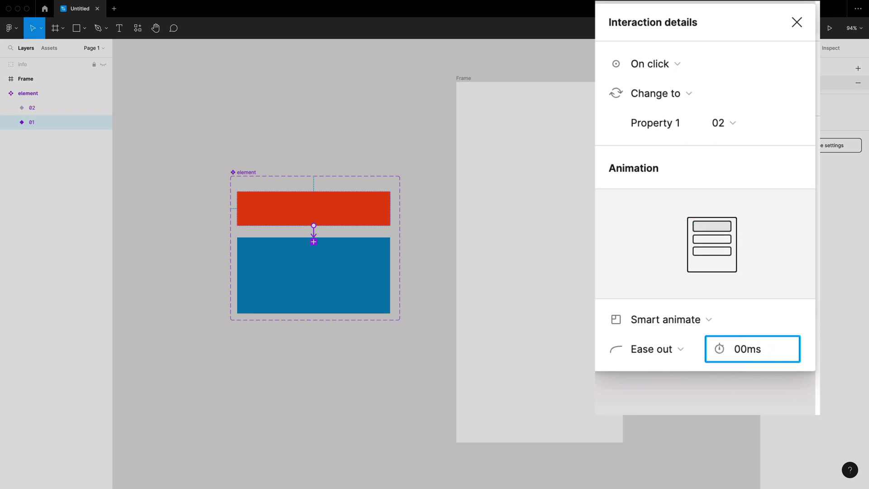
{"action": "type", "text": "5"}
{"action": "left_click", "coordinate": [394, 284]}
Link variant 02 back to variant 01 with the same smart animate transition
{"action": "left_click", "coordinate": [368, 268]}
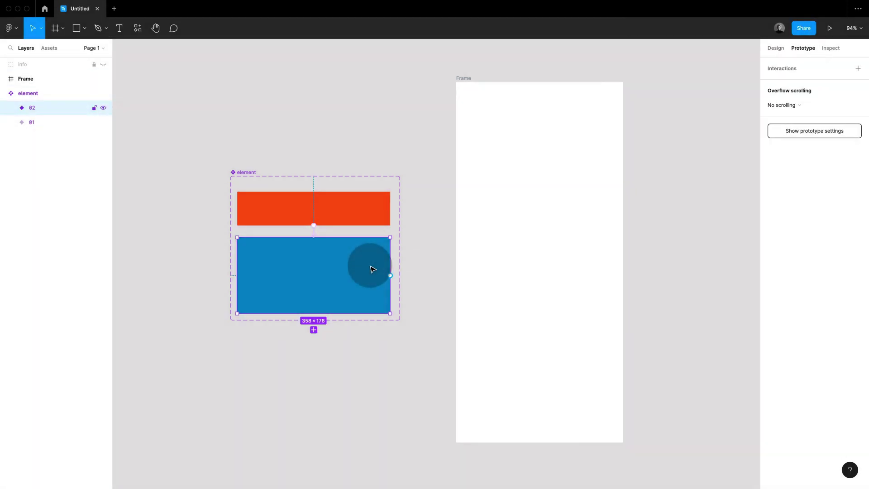
{"action": "left_click_drag", "start_coordinate": [321, 239], "coordinate": [323, 224]}
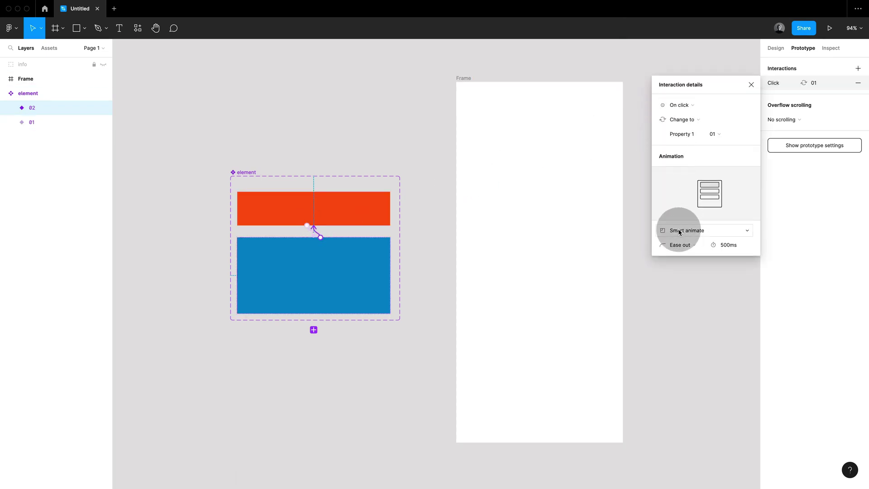
{"action": "left_click", "coordinate": [637, 240]}
{"action": "key", "text": "Tab"}
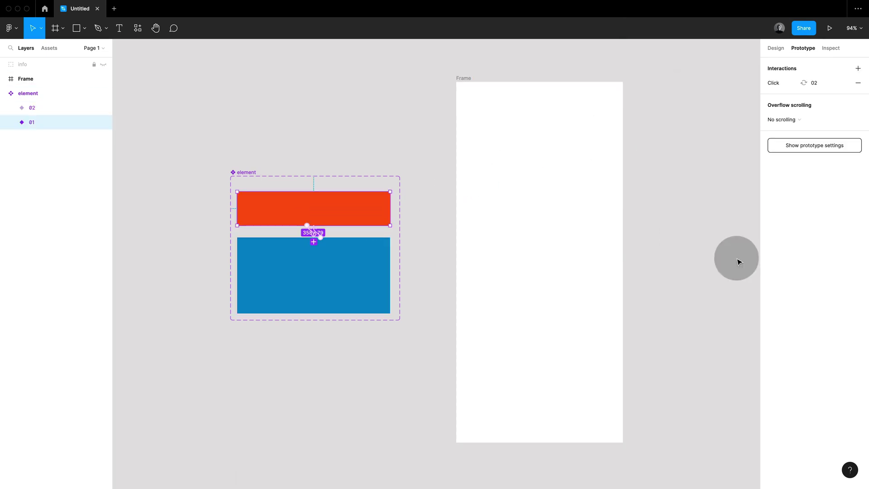
{"action": "key", "text": "alt"}
Place an orange element instance in the Frame and duplicate it into four copies
{"action": "key", "text": "alt+8"}
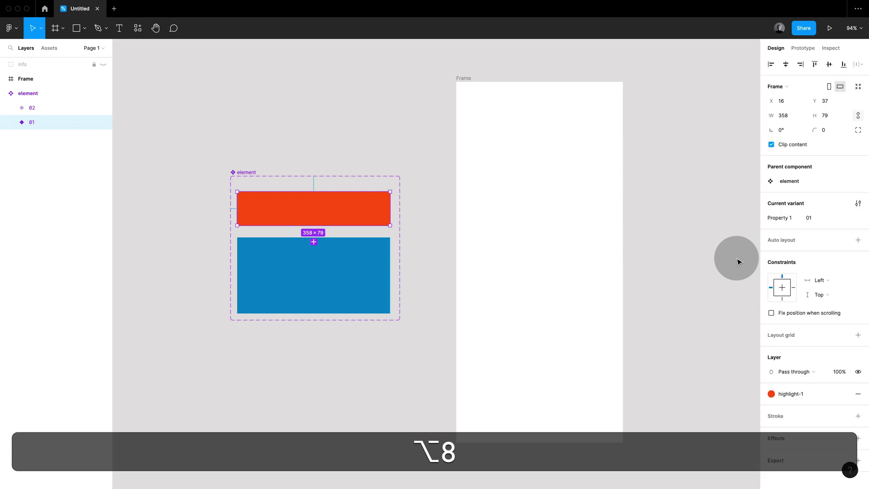
{"action": "left_click_drag", "start_coordinate": [348, 210], "coordinate": [577, 198]}
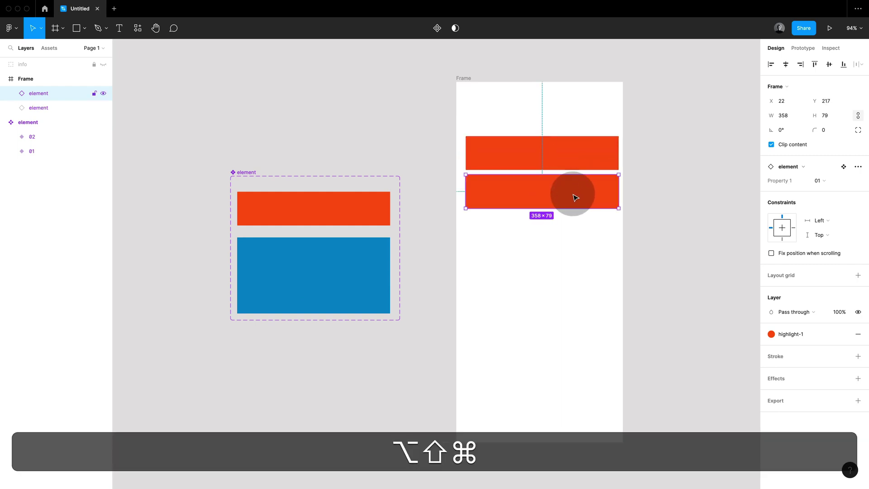
{"action": "key", "text": "super+d"}
{"action": "key", "text": "super+d"}
{"action": "left_click_drag", "start_coordinate": [637, 273], "coordinate": [592, 150]}
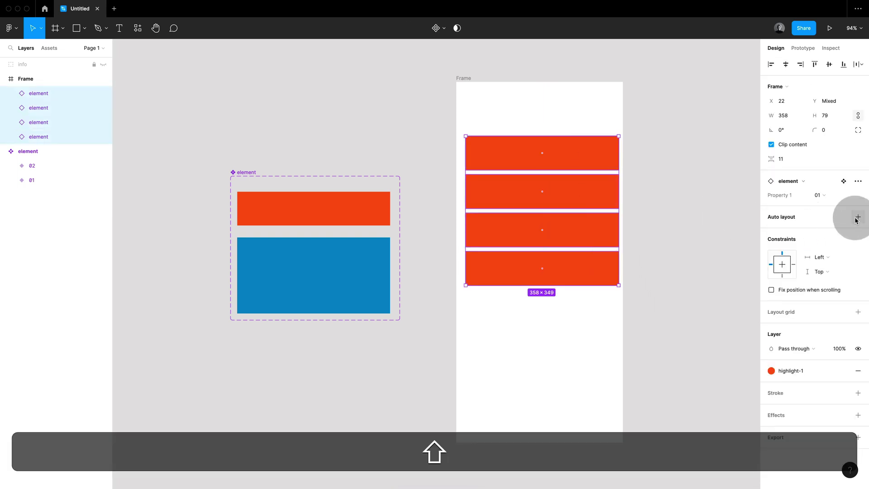
Wrap the four copies in a horizontally centred auto-layout stack and start the prototype preview
{"action": "key", "text": "shift+a"}
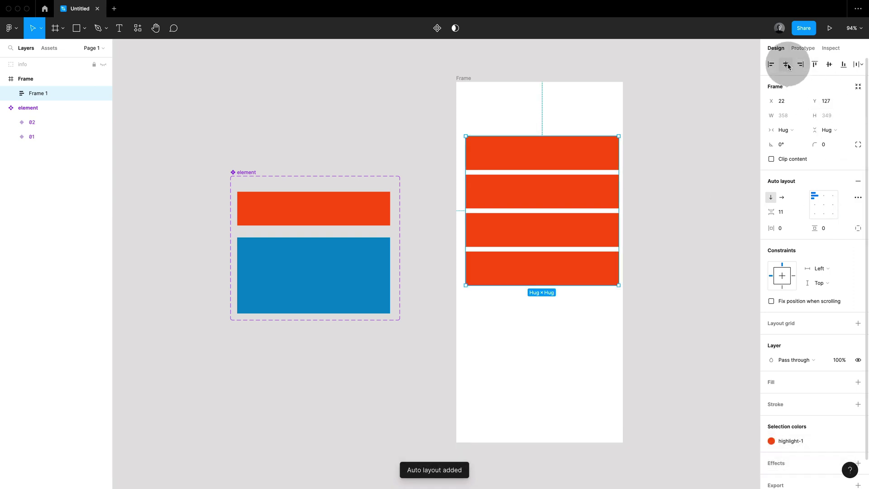
{"action": "left_click", "coordinate": [787, 65]}
{"action": "key", "text": "Escape"}
{"action": "left_click", "coordinate": [830, 29]}
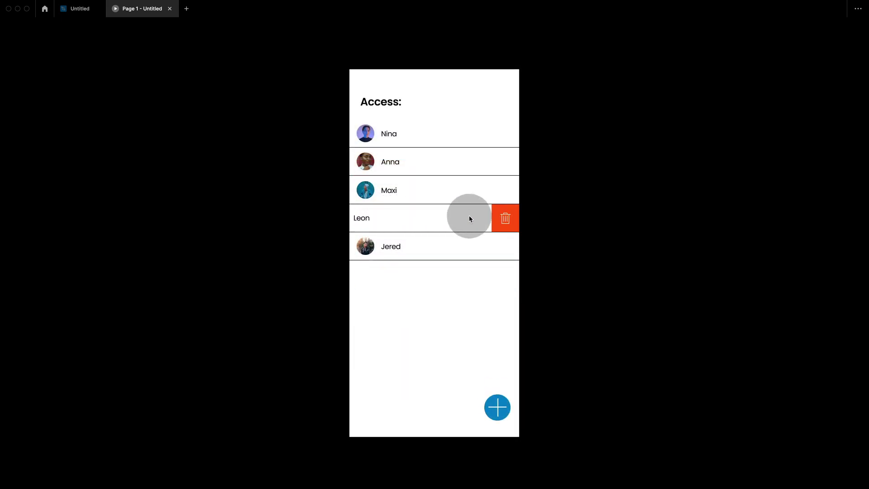
Delete a member row with its trash button, then restore the deleted members
{"action": "left_click", "coordinate": [509, 218]}
{"action": "left_click", "coordinate": [496, 409]}
{"action": "key", "text": "ctrl+shift+Tab"}
{"action": "scroll", "coordinate": [163, 102], "scroll_direction": "up", "scroll_amount": 6}
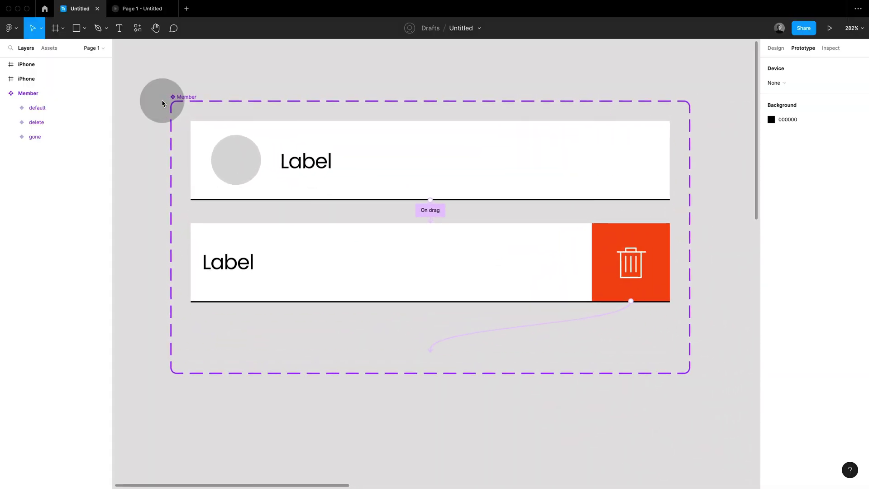
{"action": "left_click", "coordinate": [277, 356]}
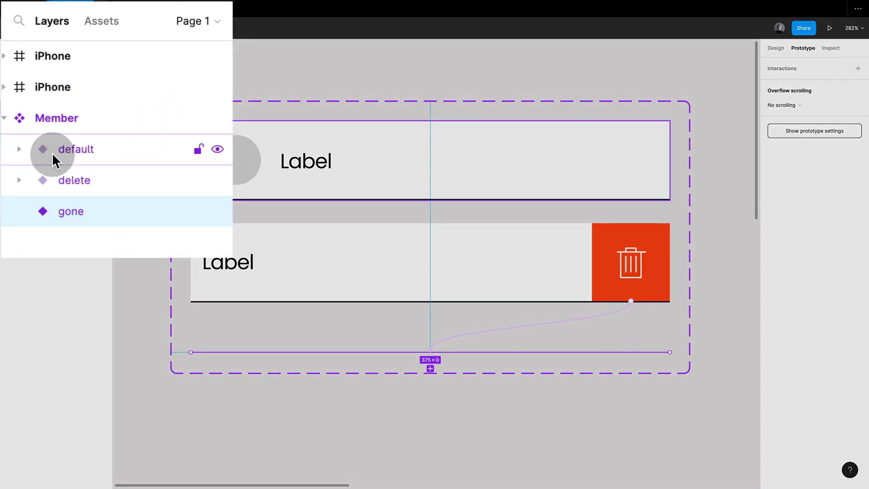
{"action": "left_click", "coordinate": [45, 142]}
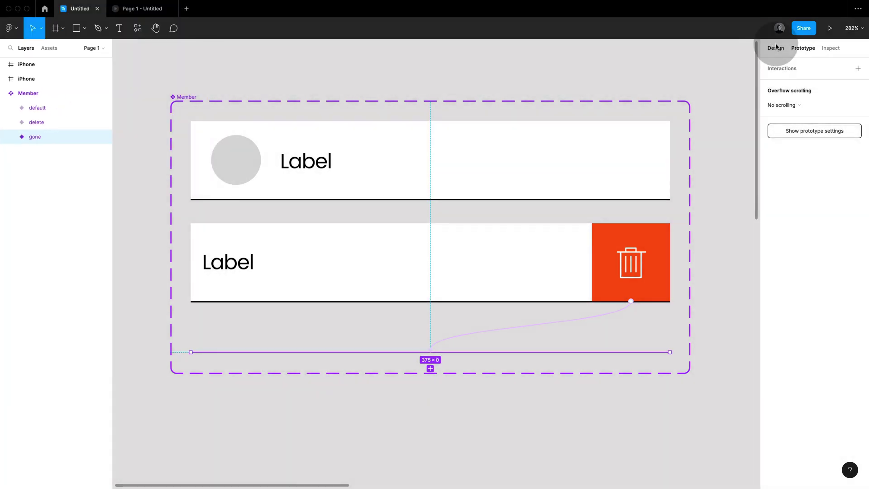
{"action": "left_click", "coordinate": [775, 47]}
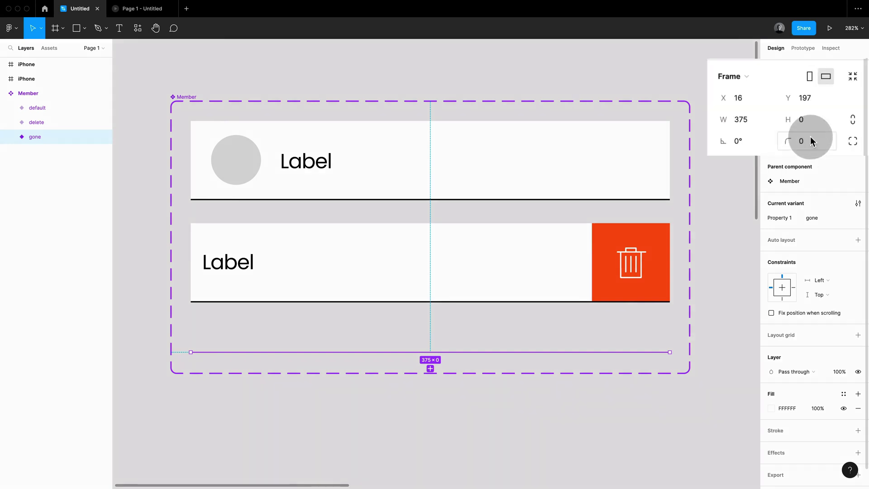
{"action": "left_click", "coordinate": [738, 154]}
{"action": "key", "text": "shift+e"}
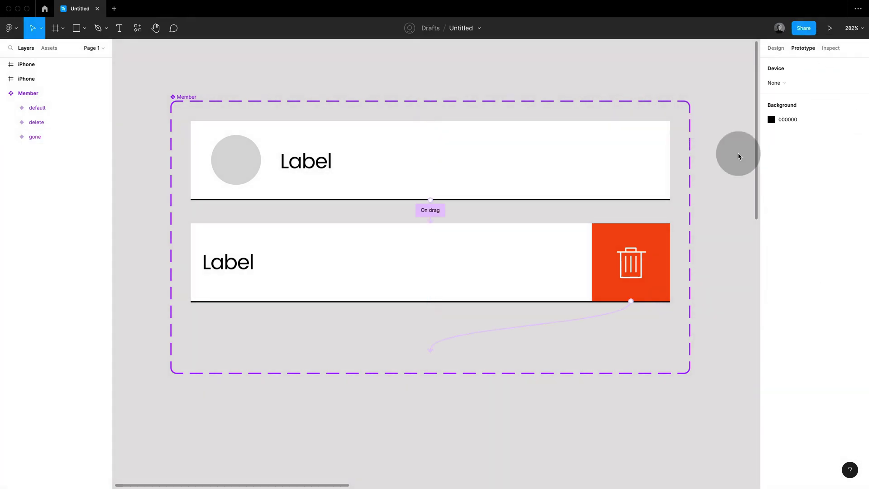
{"action": "left_click", "coordinate": [433, 210]}
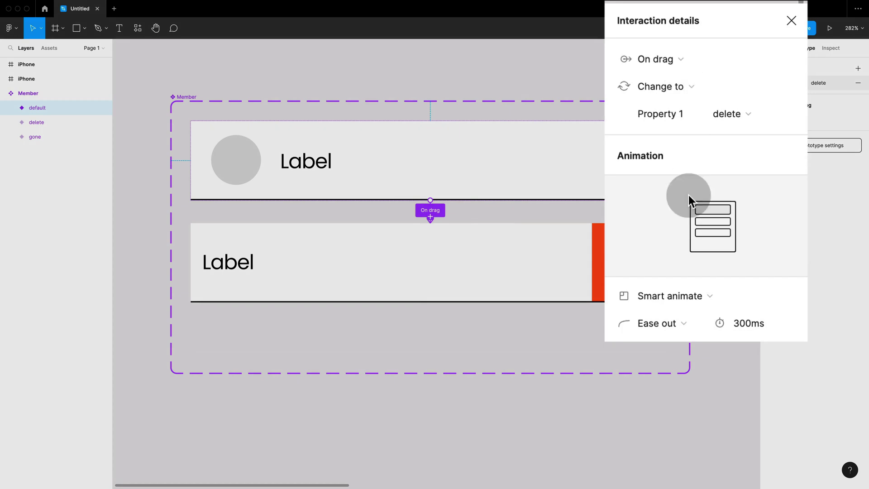
{"action": "left_click", "coordinate": [650, 277]}
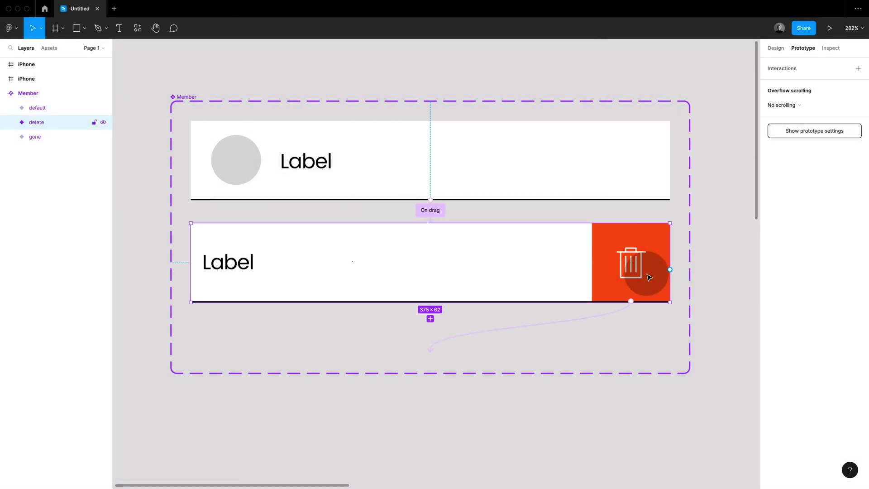
{"action": "left_click", "coordinate": [603, 311]}
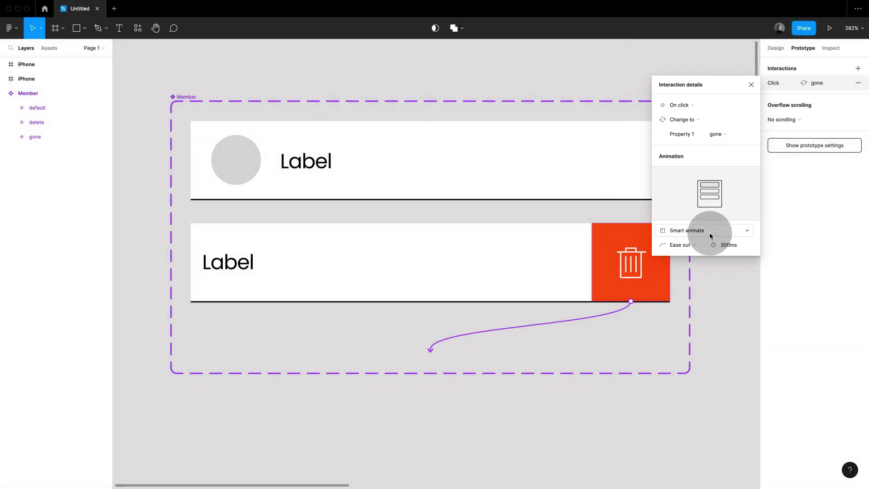
{"action": "left_click", "coordinate": [721, 283]}
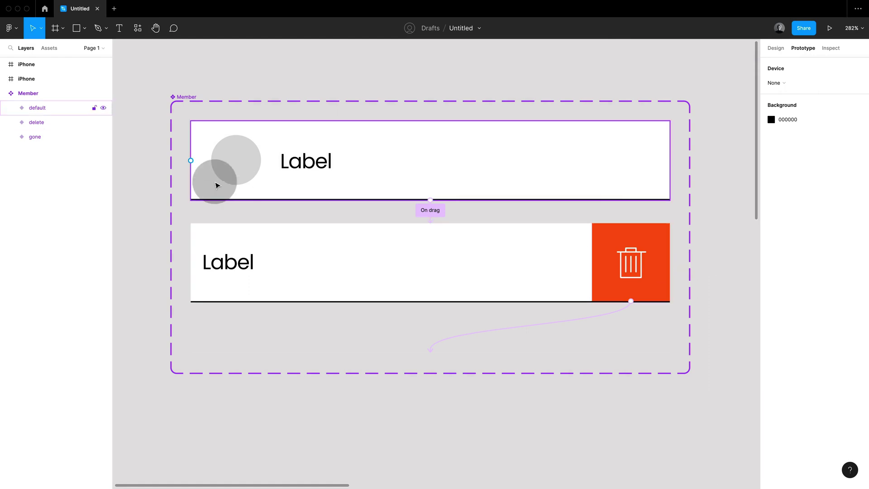
Select a member row in the iPhone list, then pan over to the Home, Detail, A, B and C frames
{"action": "scroll", "coordinate": [155, 120], "scroll_direction": "down", "scroll_amount": 5}
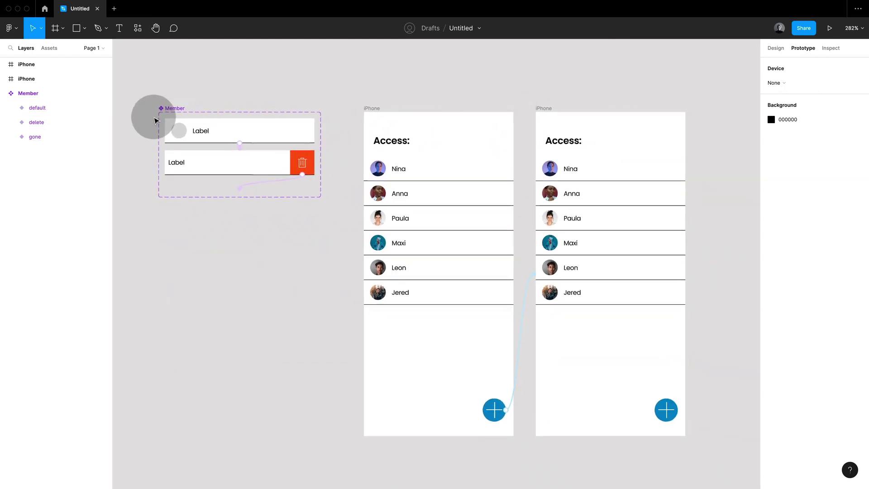
{"action": "double_click", "coordinate": [426, 196]}
{"action": "scroll", "coordinate": [425, 198], "scroll_direction": "up", "scroll_amount": 2}
{"action": "scroll", "coordinate": [426, 198], "scroll_direction": "left", "scroll_amount": 2}
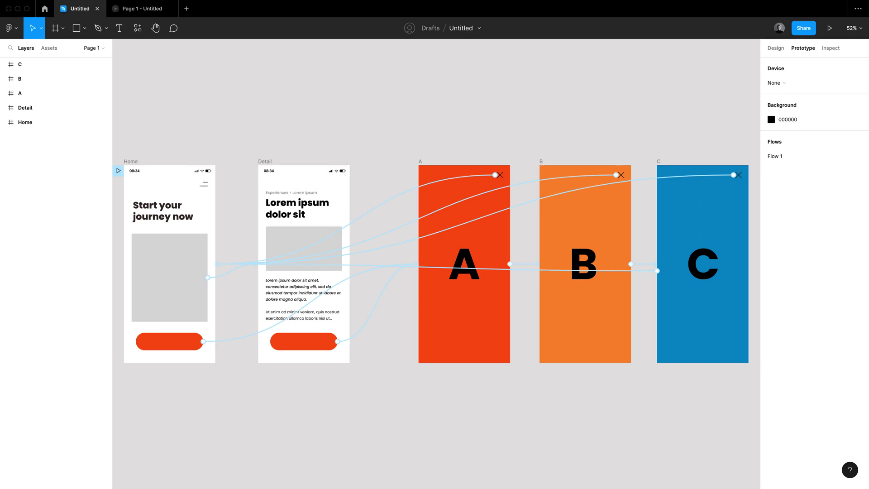
Play Flow 1 from Home through screens A, B and C, then open the detail page and press its orange button
{"action": "key", "text": "super+alt+Return"}
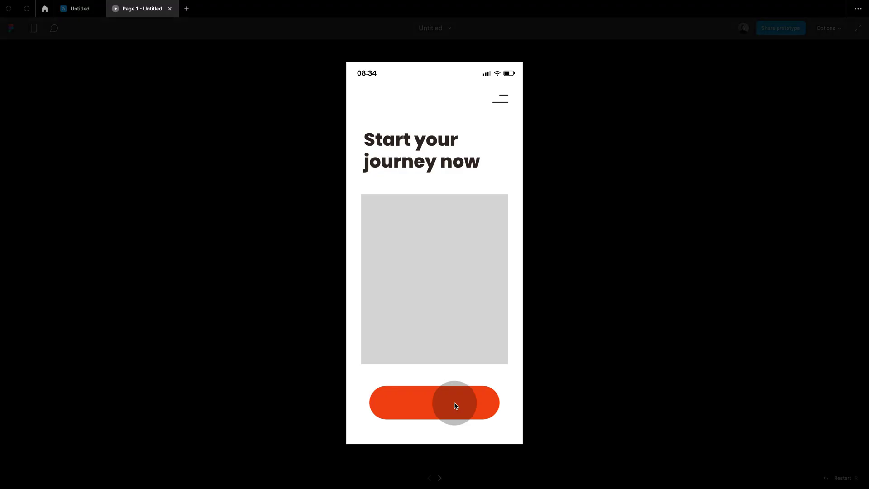
{"action": "left_click", "coordinate": [459, 401]}
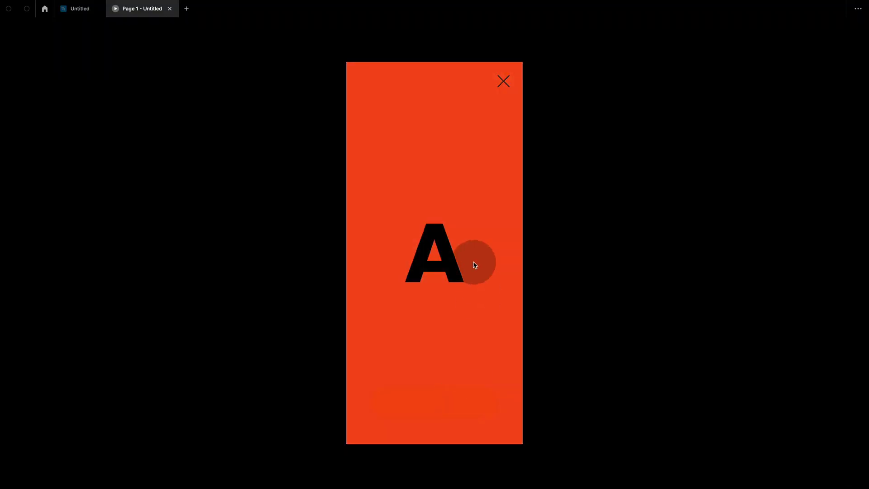
{"action": "left_click", "coordinate": [472, 204]}
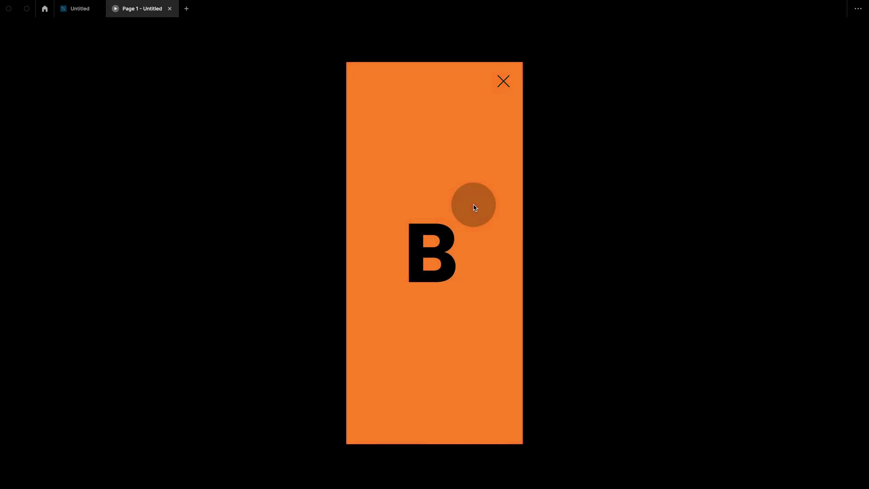
{"action": "left_click", "coordinate": [474, 208]}
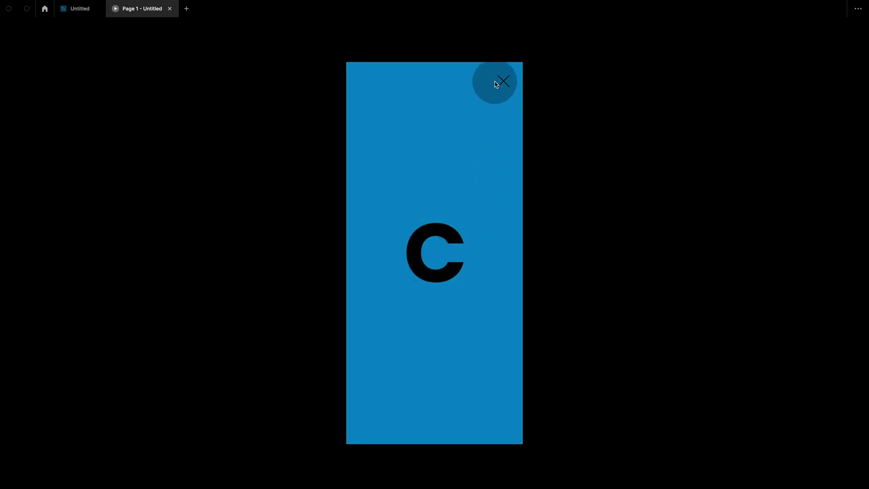
{"action": "left_click", "coordinate": [500, 83]}
{"action": "left_click", "coordinate": [453, 248]}
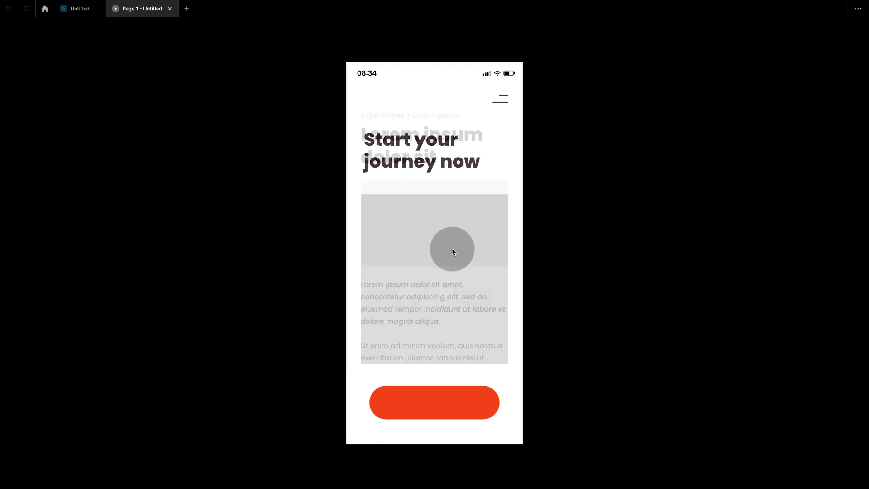
{"action": "left_click", "coordinate": [450, 430]}
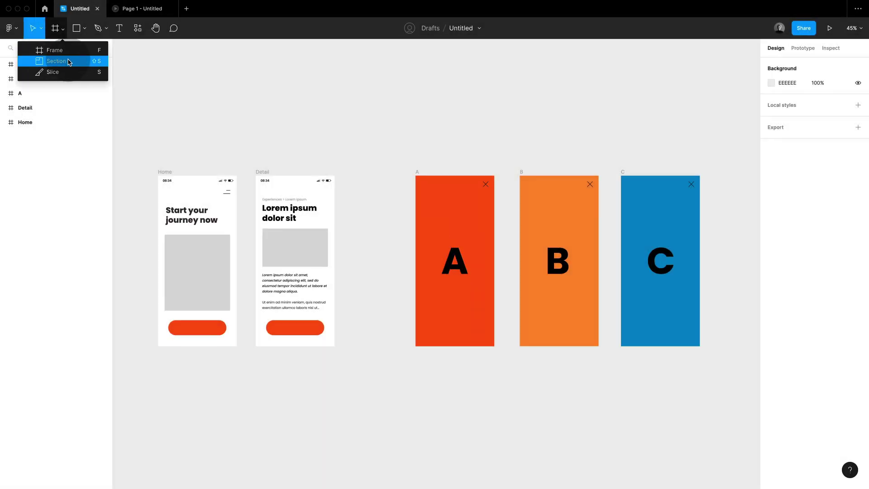
Draw Section 1 around frames A, B and C
{"action": "key", "text": "shift+s"}
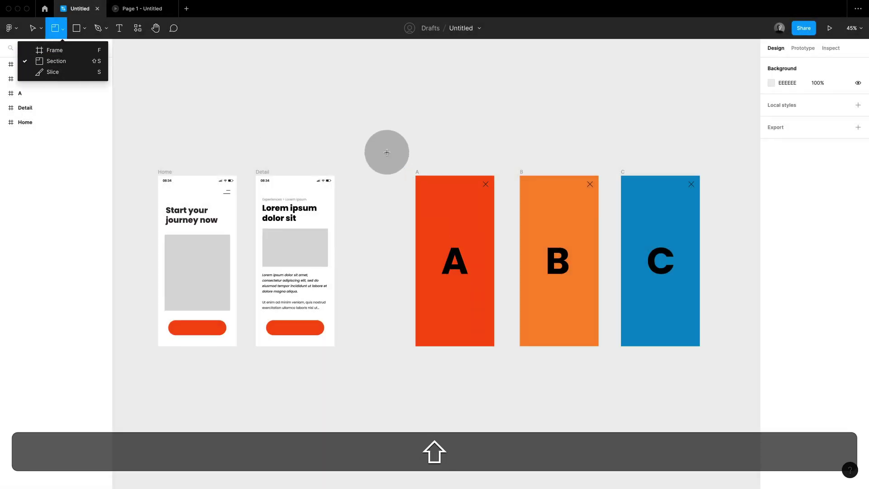
{"action": "left_click_drag", "start_coordinate": [391, 151], "coordinate": [732, 369]}
{"action": "left_click", "coordinate": [625, 126]}
Retarget the Home button's prototype link from frame A to Section 1
{"action": "key", "text": "shift+e"}
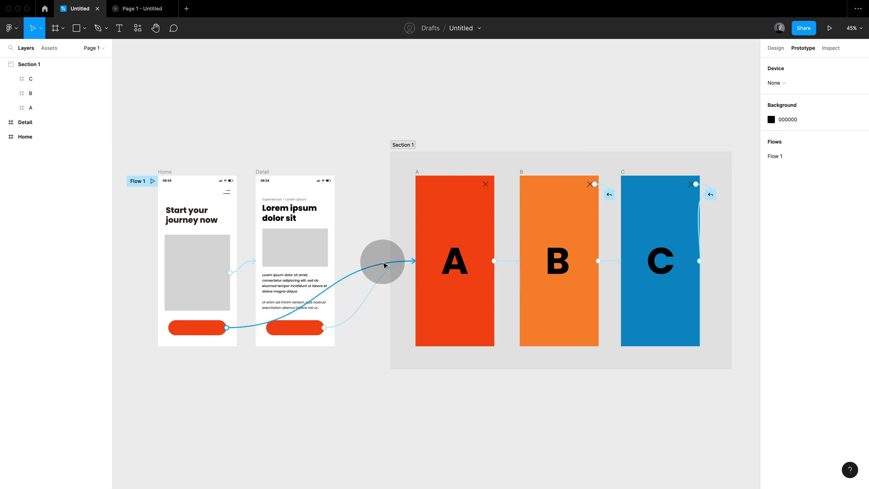
{"action": "left_click", "coordinate": [409, 263]}
{"action": "mouse_move", "coordinate": [414, 262]}
{"action": "left_mouse_down"}
{"action": "mouse_move", "coordinate": [398, 246]}
{"action": "mouse_move", "coordinate": [320, 326]}
{"action": "mouse_move", "coordinate": [409, 258]}
{"action": "left_mouse_up"}
{"action": "left_click", "coordinate": [383, 246]}
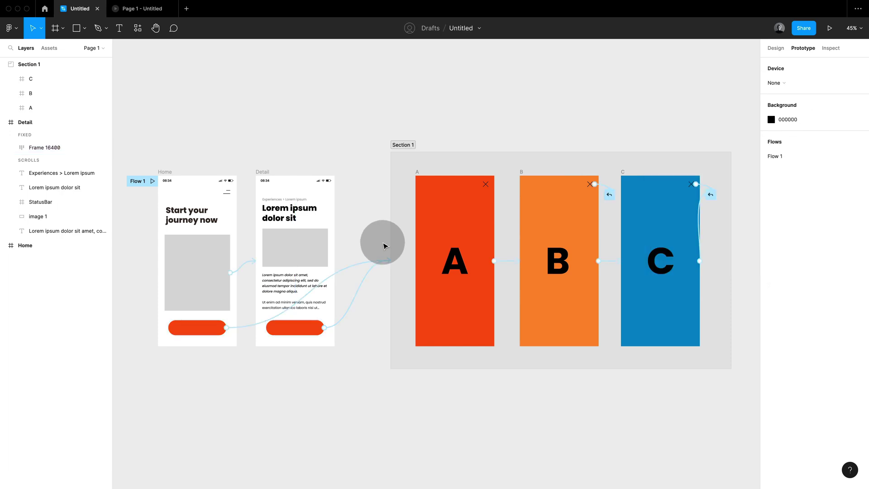
Present the prototype, close screen C, go via the detail page back to screen C, then return to editing
{"action": "left_click", "coordinate": [830, 28]}
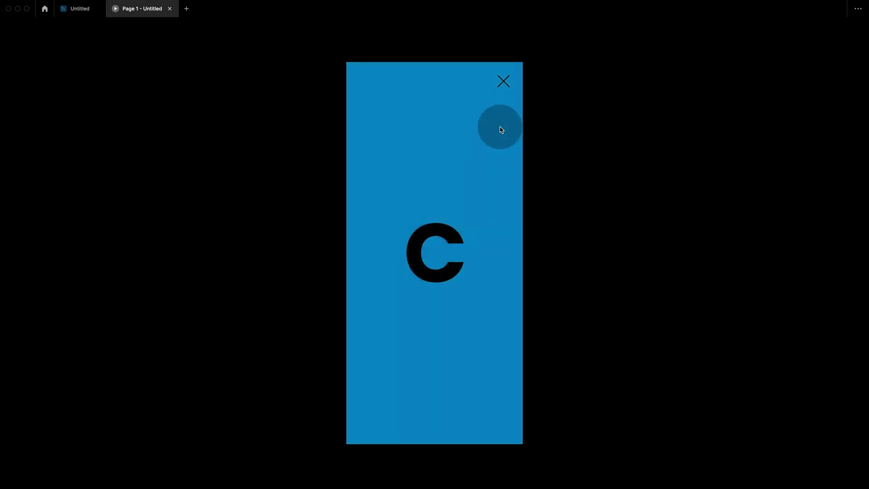
{"action": "left_click", "coordinate": [503, 82]}
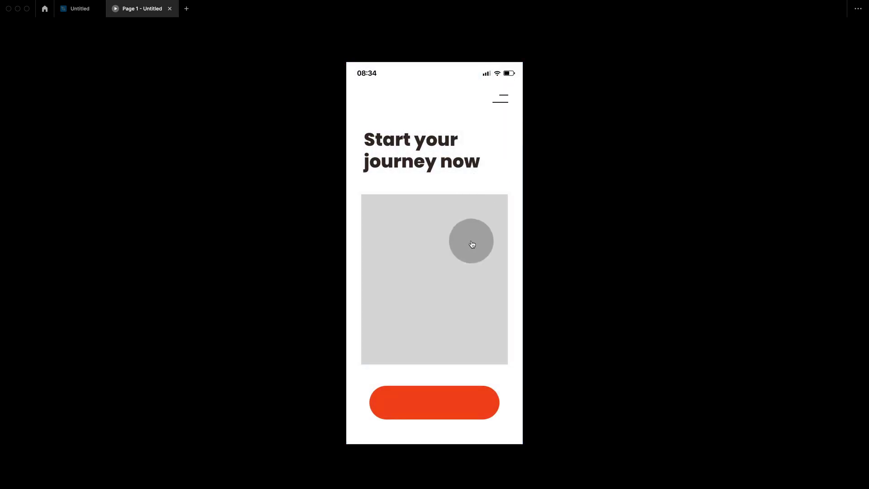
{"action": "left_click", "coordinate": [470, 240]}
{"action": "left_click", "coordinate": [451, 401]}
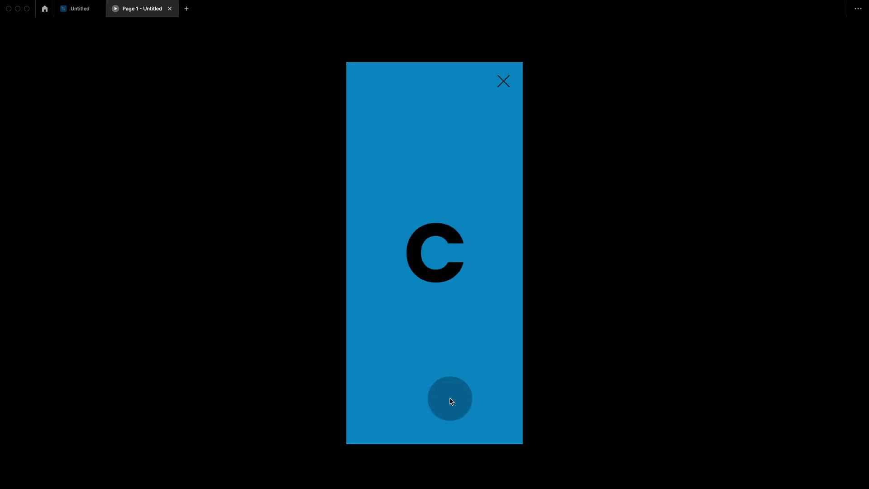
{"action": "key", "text": "ctrl+Tab"}
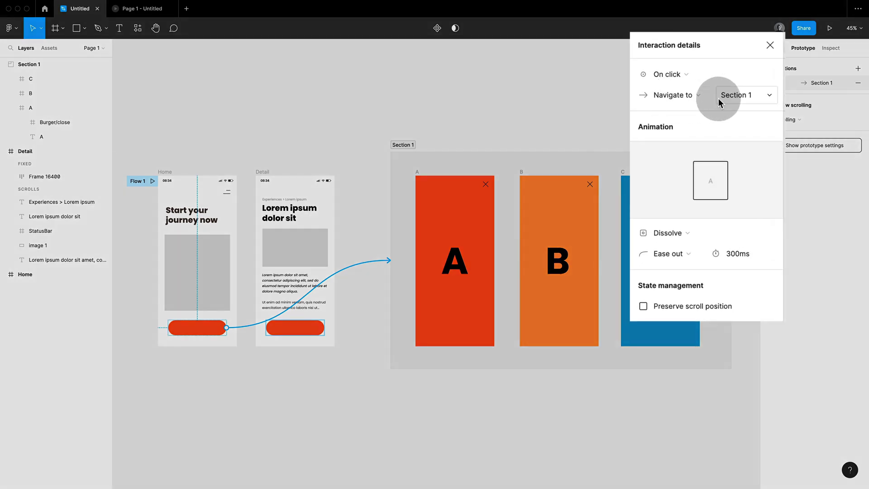
{"action": "left_click_drag", "start_coordinate": [494, 259], "coordinate": [518, 261]}
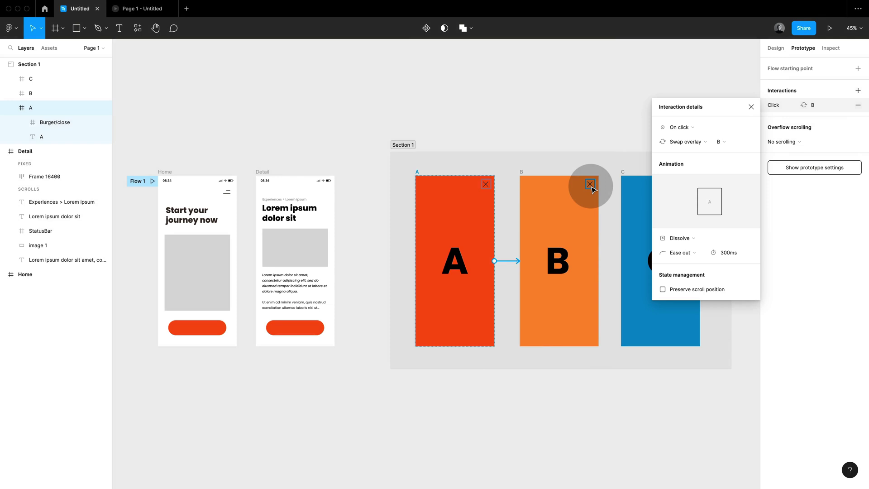
{"action": "left_click", "coordinate": [590, 184]}
{"action": "left_click", "coordinate": [608, 193]}
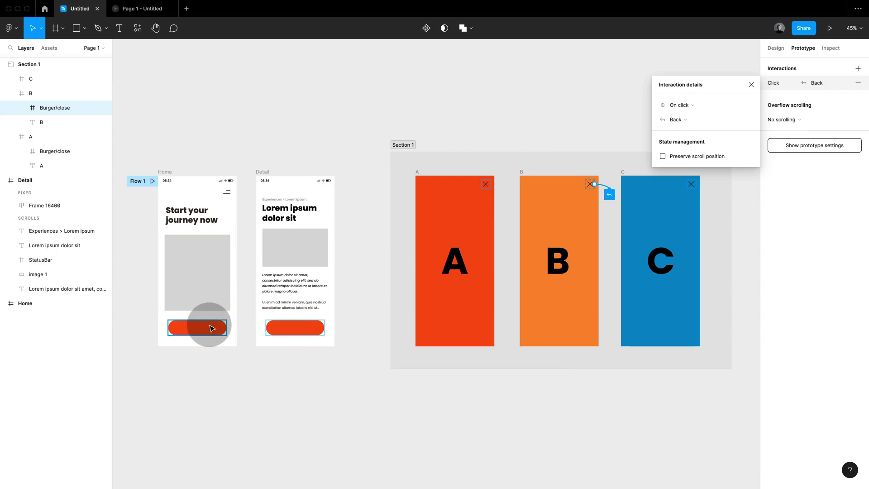
{"action": "left_click", "coordinate": [231, 378]}
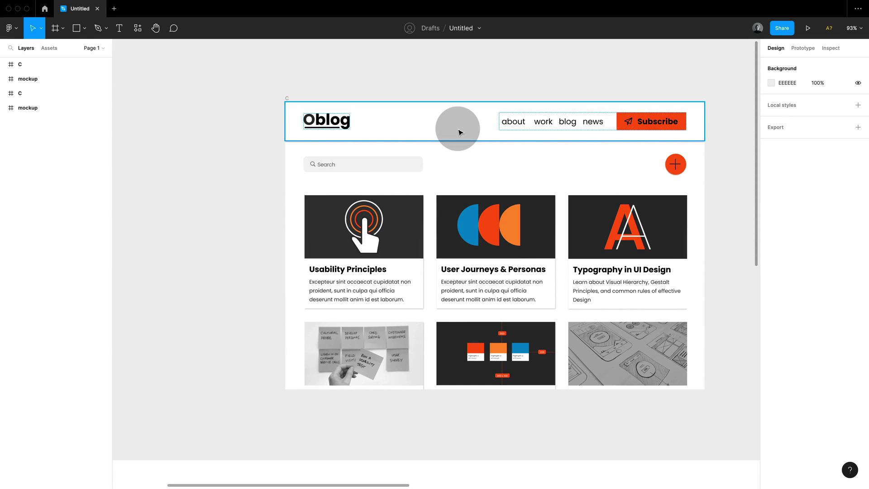
Set Oblog page frame C's overflow scrolling to Vertical
{"action": "left_click", "coordinate": [460, 130]}
{"action": "left_click", "coordinate": [291, 91]}
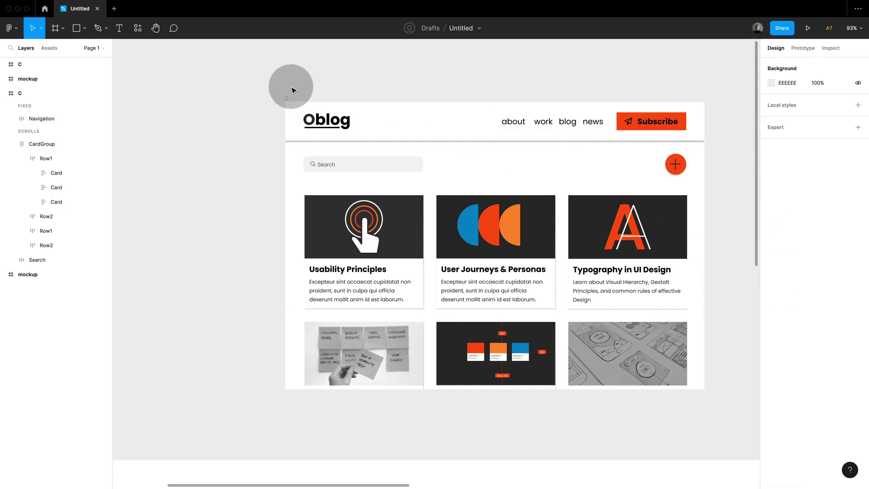
{"action": "left_click", "coordinate": [287, 97]}
{"action": "left_click", "coordinate": [771, 144]}
{"action": "left_click", "coordinate": [771, 145]}
{"action": "left_click", "coordinate": [803, 48]}
{"action": "left_click", "coordinate": [787, 128]}
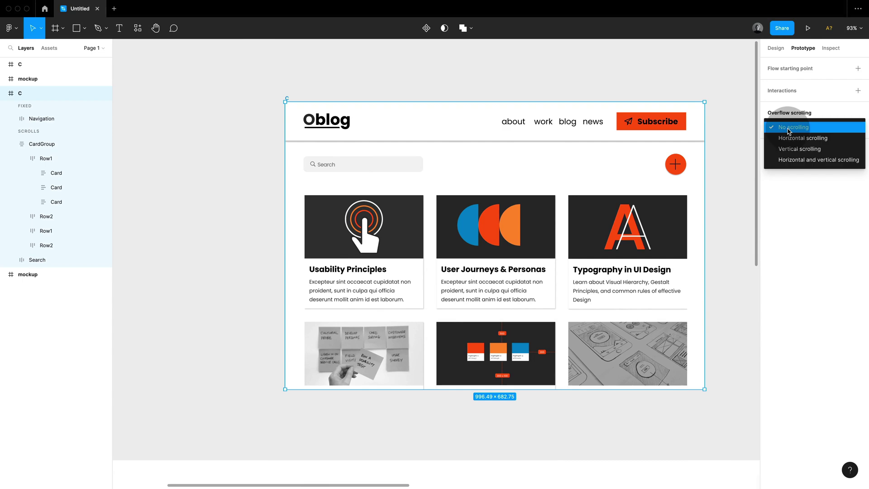
{"action": "left_click", "coordinate": [799, 149]}
{"action": "left_click", "coordinate": [276, 107]}
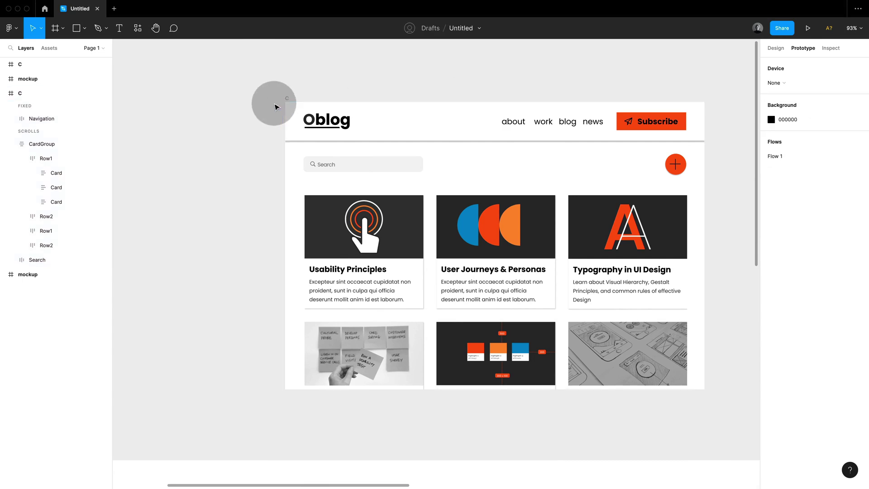
Nest the Oblog home and detail pages into the Home and Detail laptop screens
{"action": "scroll", "coordinate": [277, 107], "scroll_direction": "down", "scroll_amount": 10}
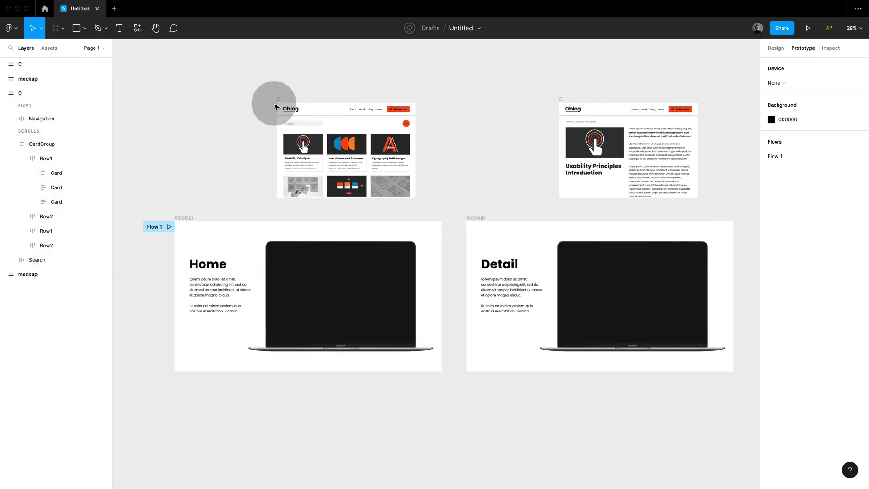
{"action": "left_click", "coordinate": [278, 98]}
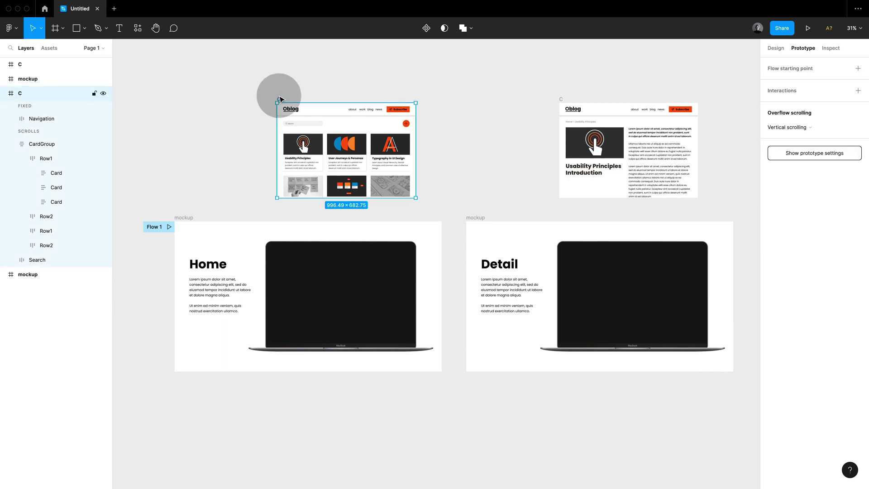
{"action": "left_click_drag", "start_coordinate": [278, 95], "coordinate": [274, 246]}
{"action": "left_click_drag", "start_coordinate": [564, 96], "coordinate": [568, 246]}
{"action": "left_click", "coordinate": [374, 161]}
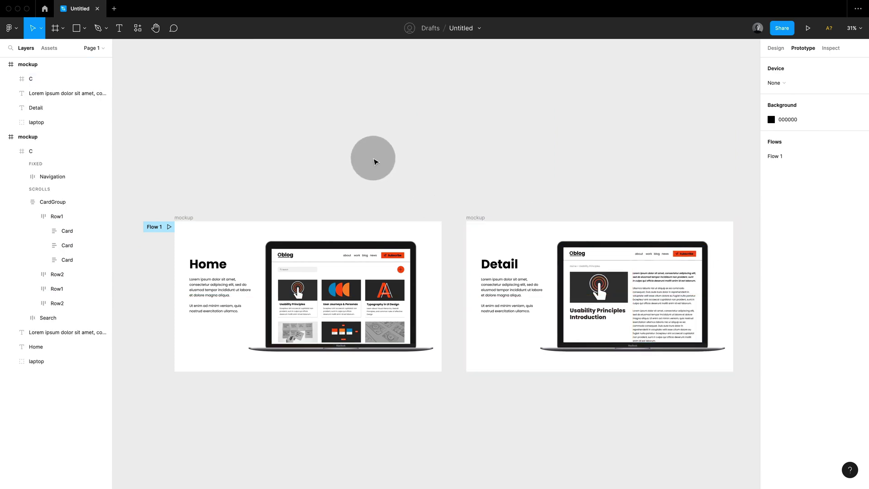
Link the first card to the Detail mockup with a Dissolve transition
{"action": "left_click", "coordinate": [309, 304]}
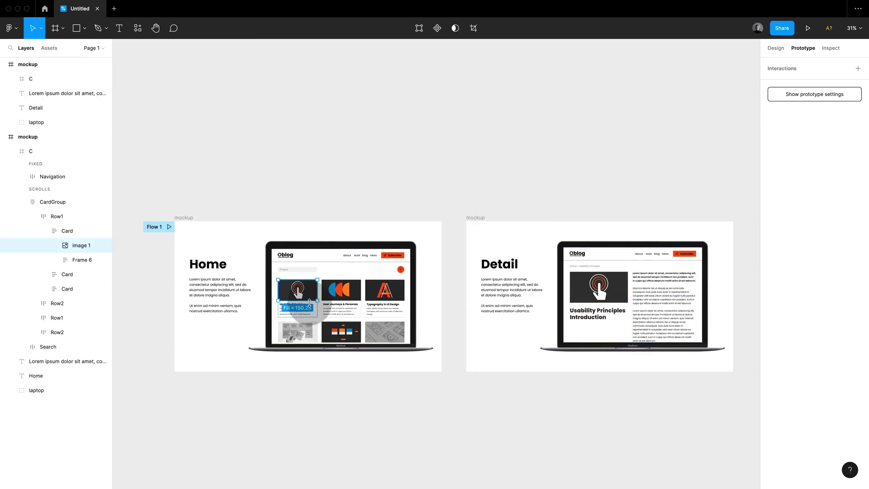
{"action": "left_click", "coordinate": [86, 232]}
{"action": "left_click_drag", "start_coordinate": [318, 298], "coordinate": [548, 296]}
{"action": "left_click", "coordinate": [668, 225]}
{"action": "left_click", "coordinate": [683, 225]}
Link the Detail page's Oblog logo back to the Home mockup
{"action": "left_click", "coordinate": [581, 256]}
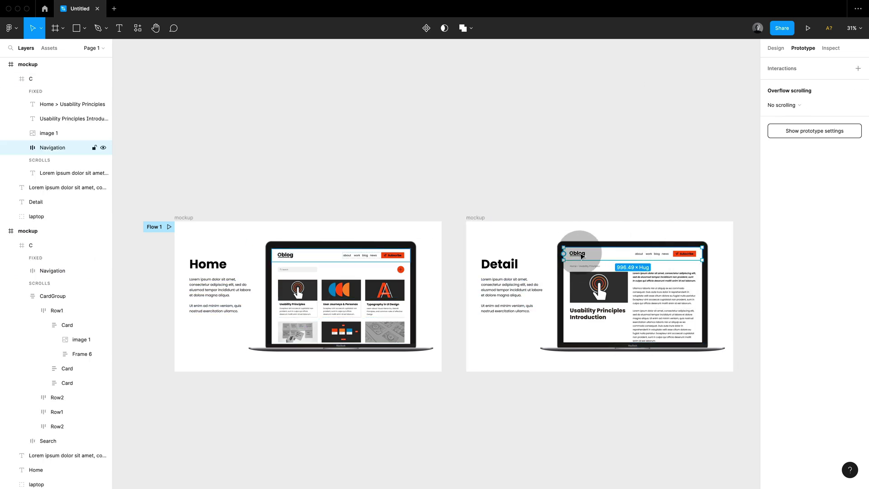
{"action": "left_click", "coordinate": [581, 255]}
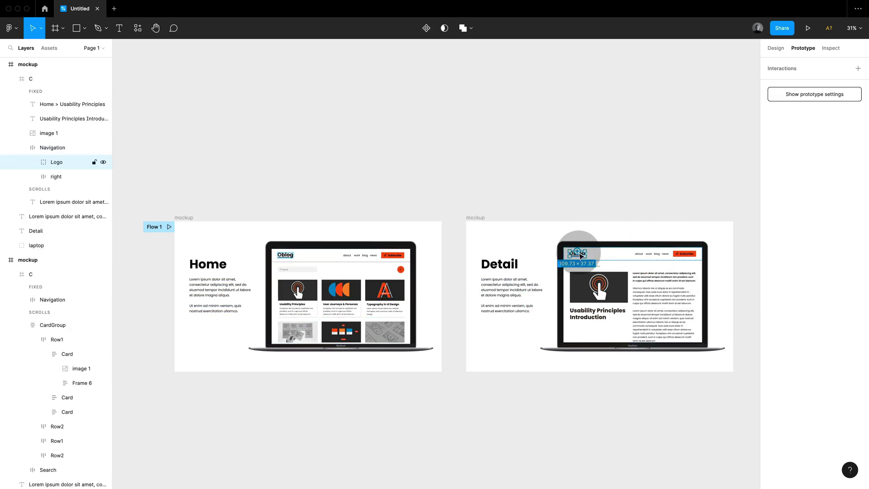
{"action": "left_click_drag", "start_coordinate": [570, 253], "coordinate": [421, 267]}
{"action": "left_click", "coordinate": [473, 209]}
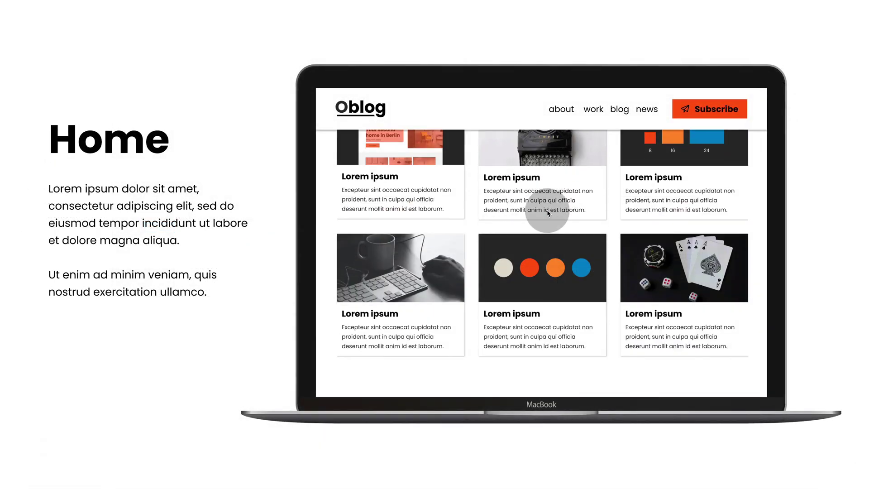
In the preview, open the Usability Principles card and return Home via the Oblog logo
{"action": "scroll", "coordinate": [547, 210], "scroll_direction": "up", "scroll_amount": 5}
{"action": "scroll", "coordinate": [546, 210], "scroll_direction": "up", "scroll_amount": 3}
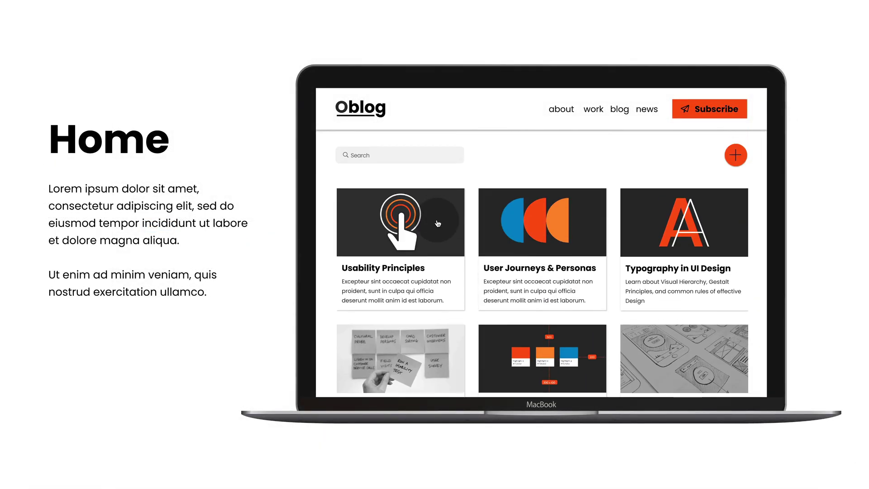
{"action": "left_click", "coordinate": [565, 244]}
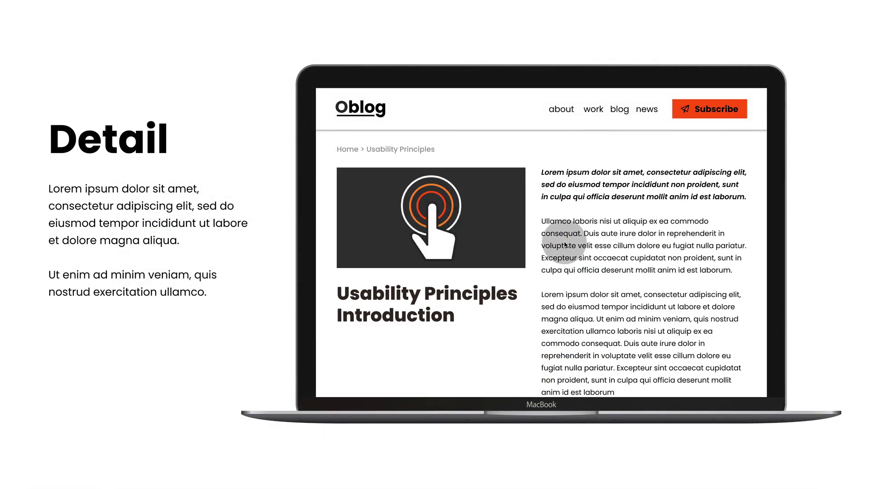
{"action": "scroll", "coordinate": [564, 244], "scroll_direction": "down", "scroll_amount": 5}
{"action": "scroll", "coordinate": [564, 244], "scroll_direction": "up", "scroll_amount": 5}
{"action": "left_click", "coordinate": [358, 110]}
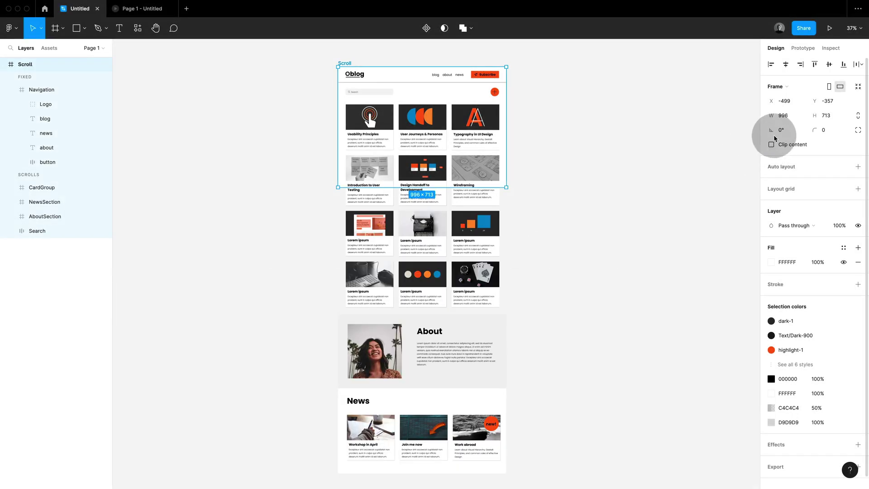
Link the about nav link to AboutSection with an animated scroll and a cleared Y offset
{"action": "left_click", "coordinate": [803, 48]}
{"action": "left_click", "coordinate": [449, 77]}
{"action": "left_click", "coordinate": [450, 77]}
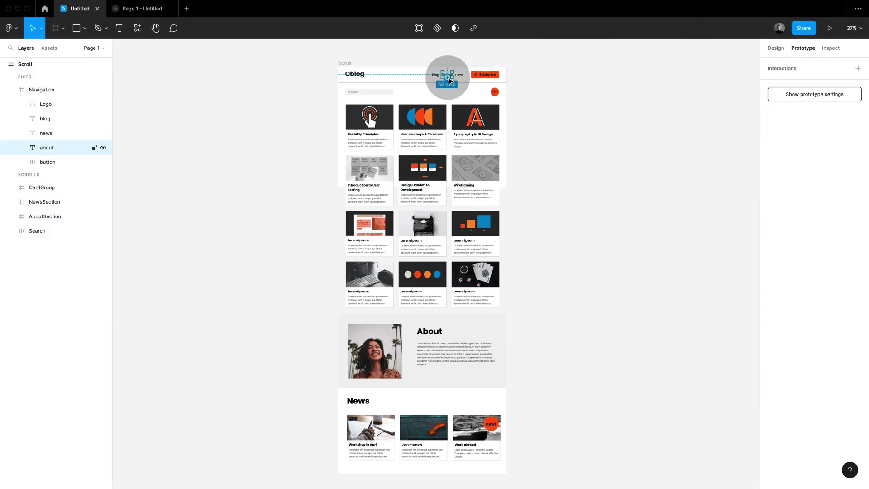
{"action": "left_click_drag", "start_coordinate": [447, 78], "coordinate": [444, 324]}
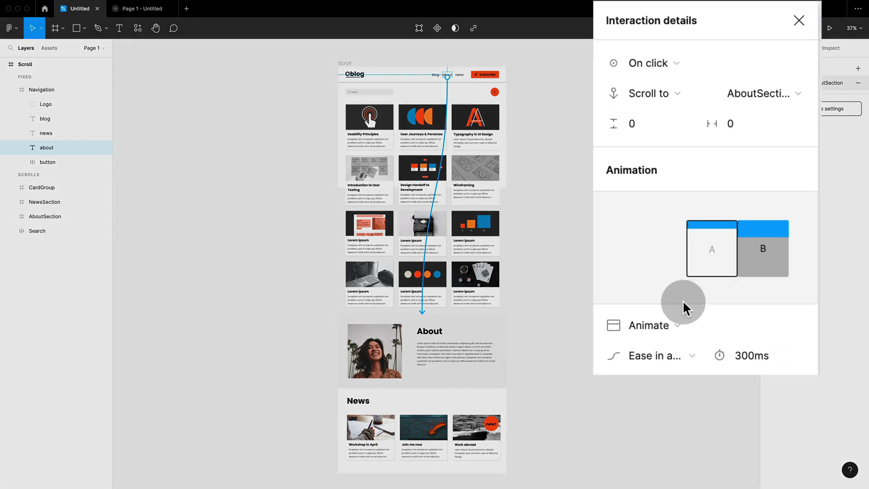
{"action": "left_click", "coordinate": [694, 231]}
{"action": "left_click", "coordinate": [695, 235]}
{"action": "left_click", "coordinate": [670, 357]}
{"action": "left_click", "coordinate": [668, 356]}
{"action": "left_click", "coordinate": [648, 126]}
{"action": "key", "text": "BackSpace"}
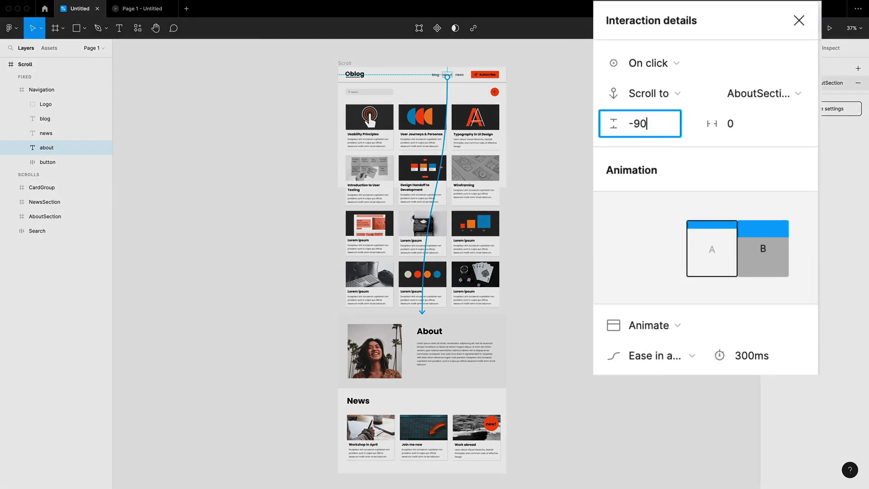
Make the news link scroll to NewsSection with a Y offset of -90
{"action": "left_click", "coordinate": [459, 76]}
{"action": "left_click_drag", "start_coordinate": [459, 77], "coordinate": [446, 403]}
{"action": "left_click", "coordinate": [654, 130]}
{"action": "key", "text": "BackSpace"}
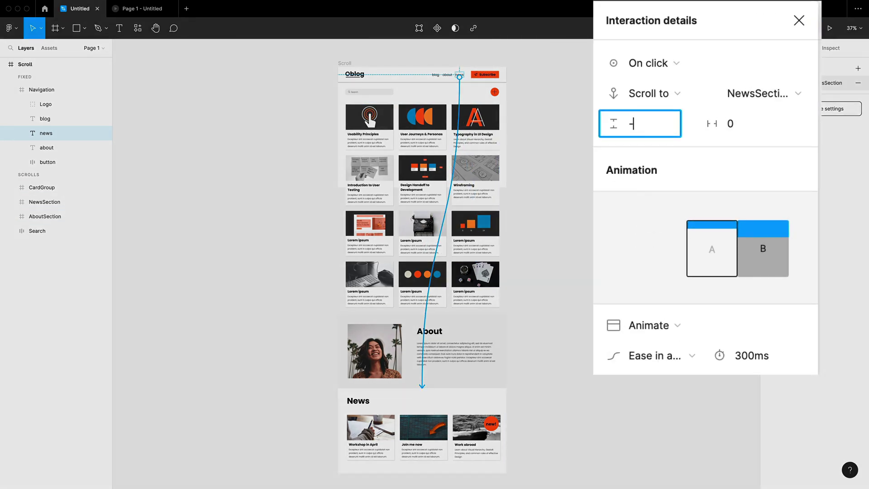
{"action": "type", "text": "-90"}
Make the blog link scroll to the image 2 card with a Y offset of -227
{"action": "left_click", "coordinate": [437, 75]}
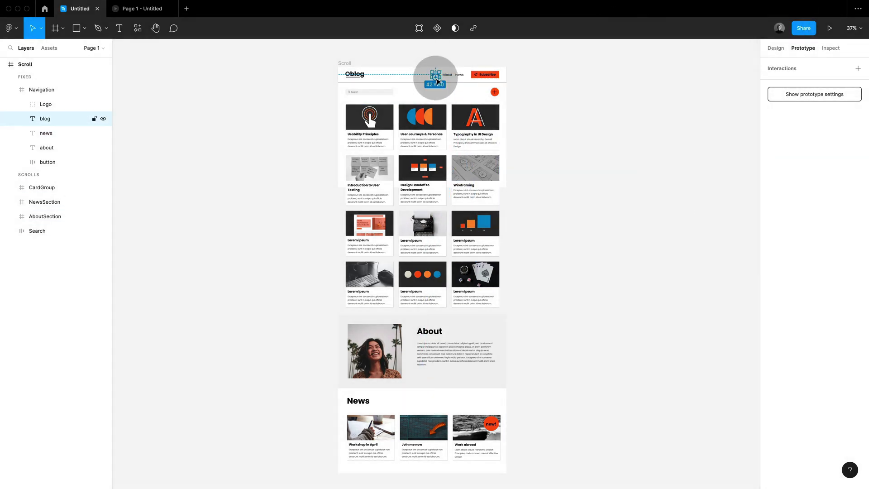
{"action": "left_click_drag", "start_coordinate": [438, 81], "coordinate": [422, 103]}
{"action": "left_click", "coordinate": [650, 127]}
{"action": "key", "text": "BackSpace"}
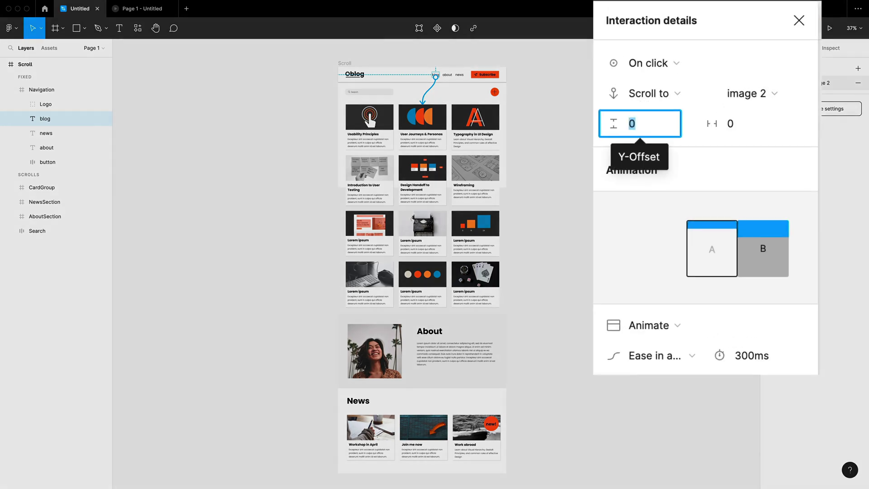
{"action": "type", "text": "-227"}
Turn on Clip content for the Scroll frame
{"action": "left_click", "coordinate": [751, 85]}
{"action": "left_click", "coordinate": [565, 65]}
{"action": "left_click", "coordinate": [345, 63]}
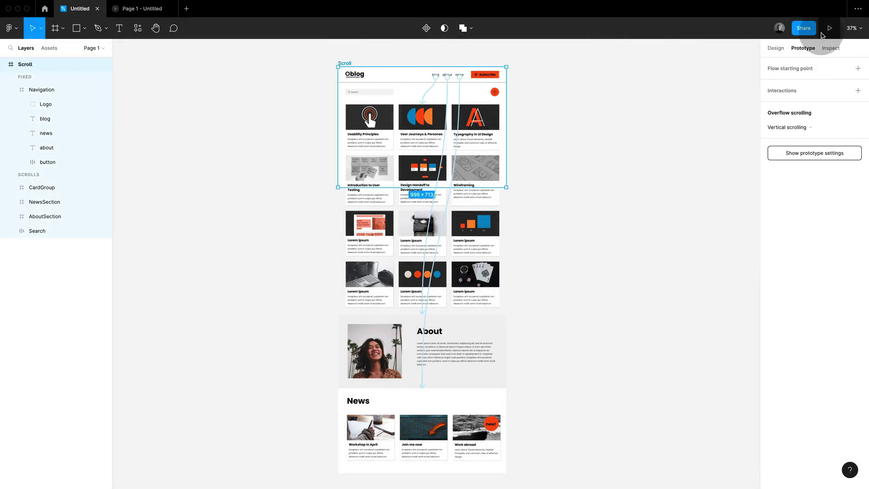
{"action": "left_click", "coordinate": [776, 48]}
{"action": "left_click", "coordinate": [772, 146]}
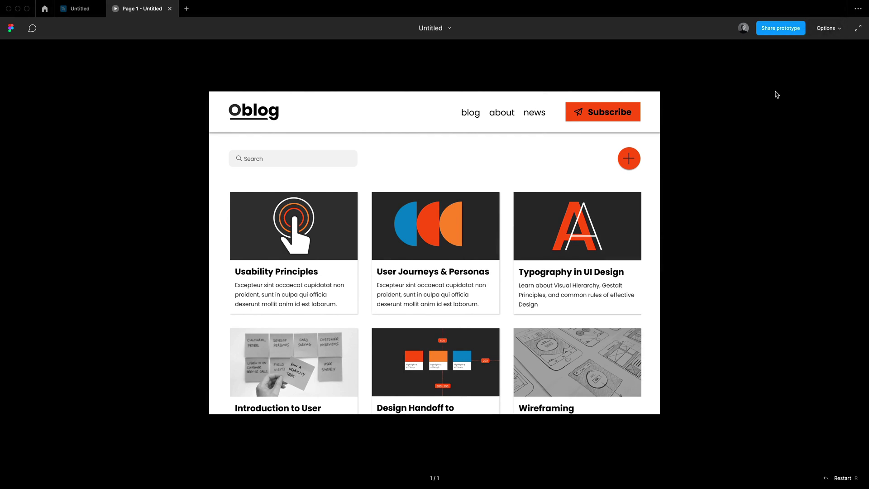
In the prototype, test the about, news and blog links jumping to their sections
{"action": "left_click", "coordinate": [505, 117]}
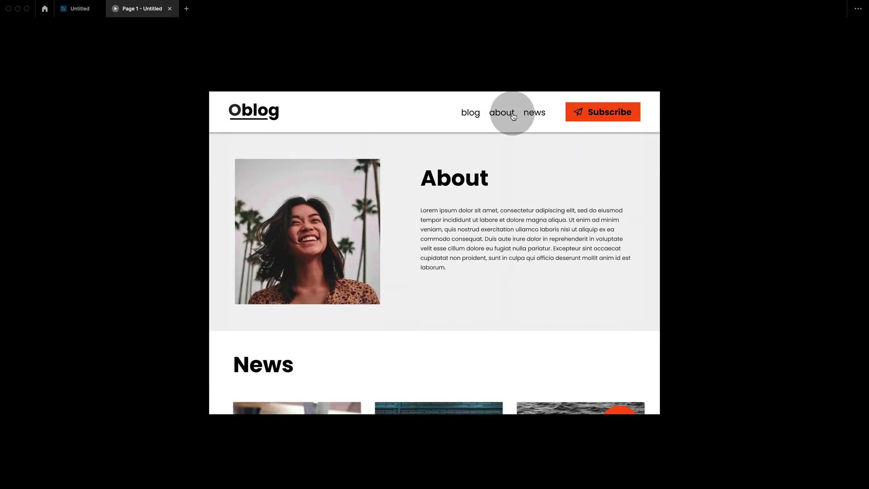
{"action": "left_click", "coordinate": [540, 115]}
{"action": "left_click", "coordinate": [470, 113]}
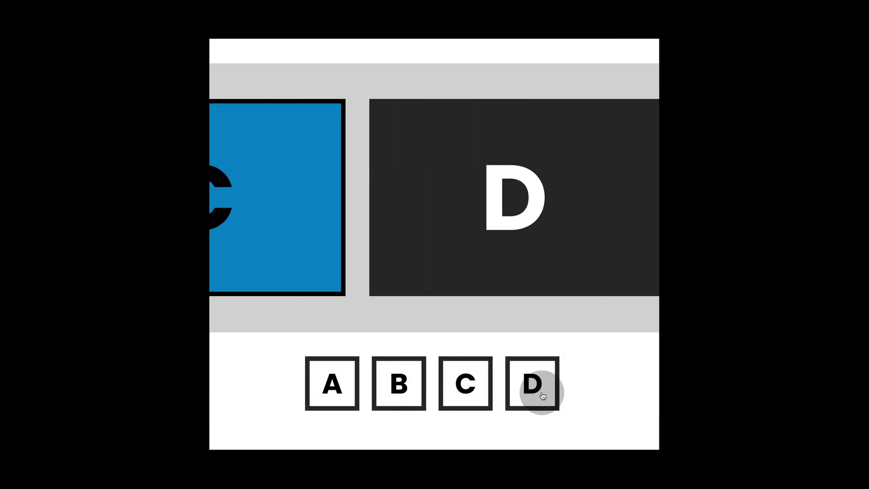
Slide the carousel to images C, A and B with its buttons
{"action": "left_click", "coordinate": [466, 384]}
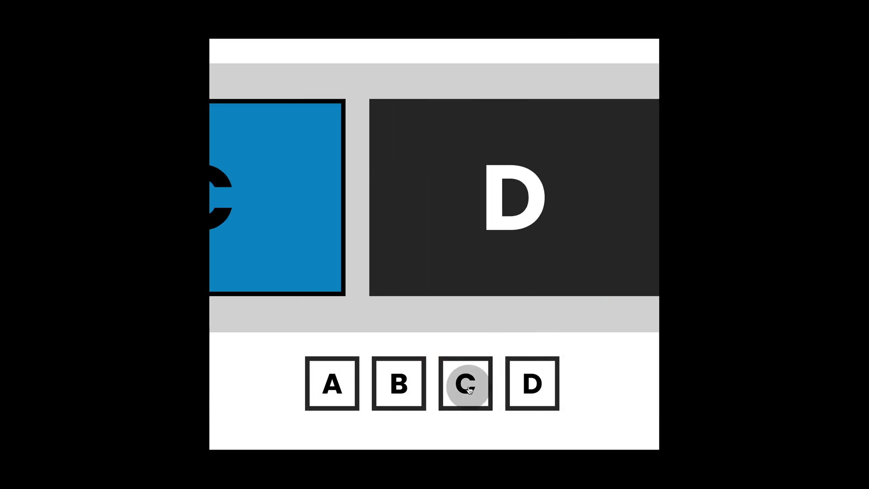
{"action": "left_click", "coordinate": [336, 383]}
{"action": "left_click", "coordinate": [399, 383]}
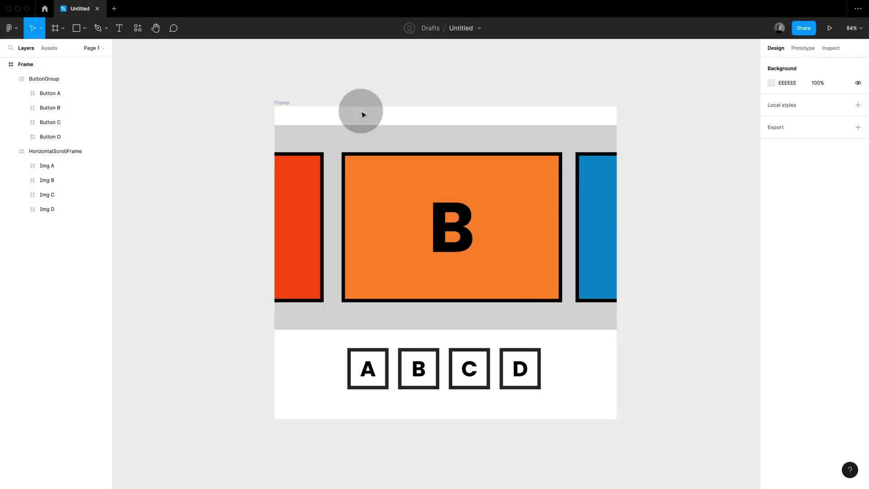
Give HorizontalScrollFrame horizontal overflow scrolling and untick Clip content to reveal images A–D
{"action": "left_click", "coordinate": [281, 102]}
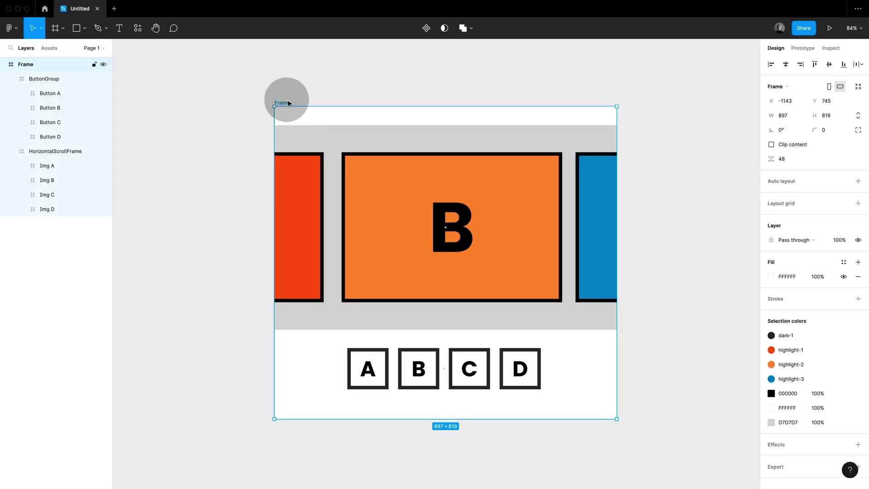
{"action": "left_click", "coordinate": [302, 141]}
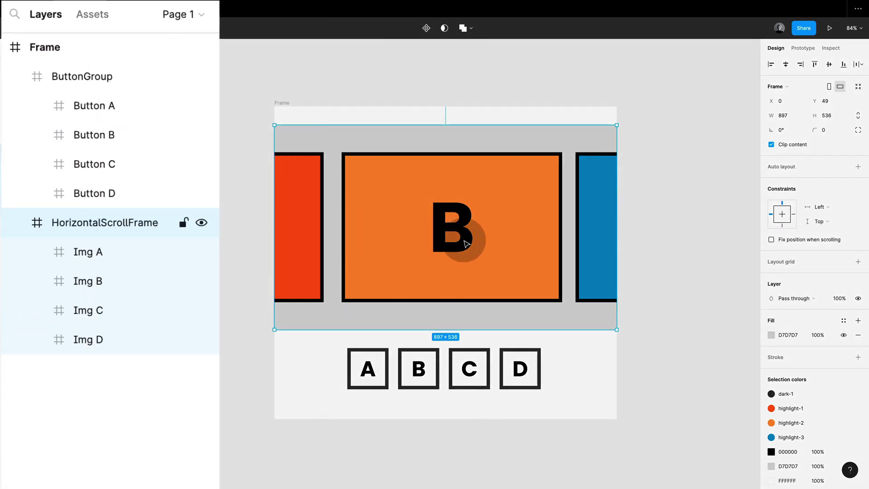
{"action": "left_click", "coordinate": [803, 48]}
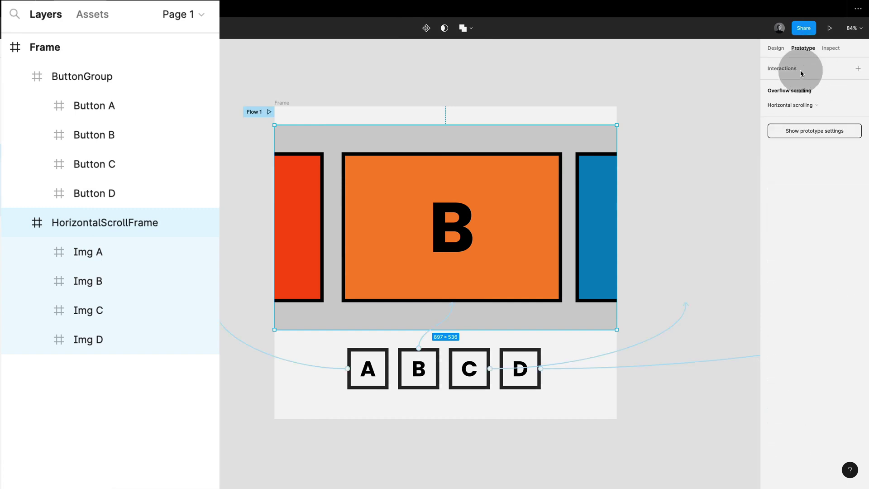
{"action": "left_click", "coordinate": [776, 108]}
{"action": "left_click", "coordinate": [783, 108]}
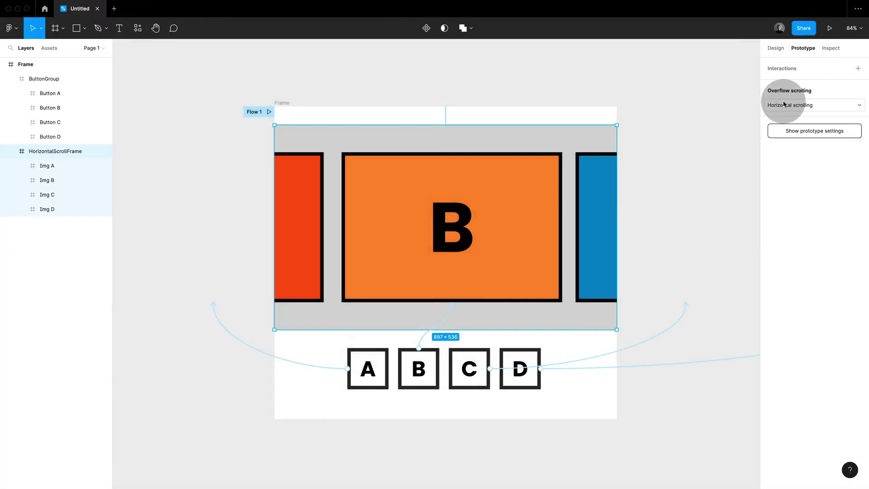
{"action": "left_click", "coordinate": [776, 48]}
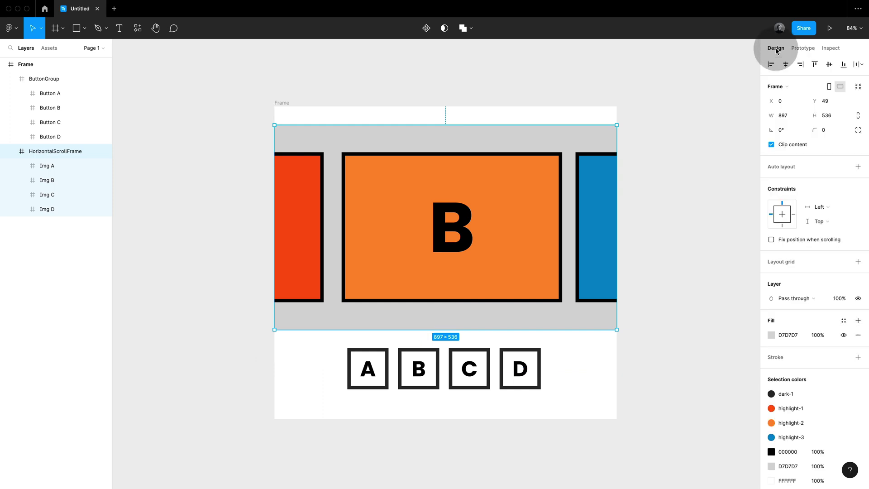
{"action": "left_click", "coordinate": [772, 145]}
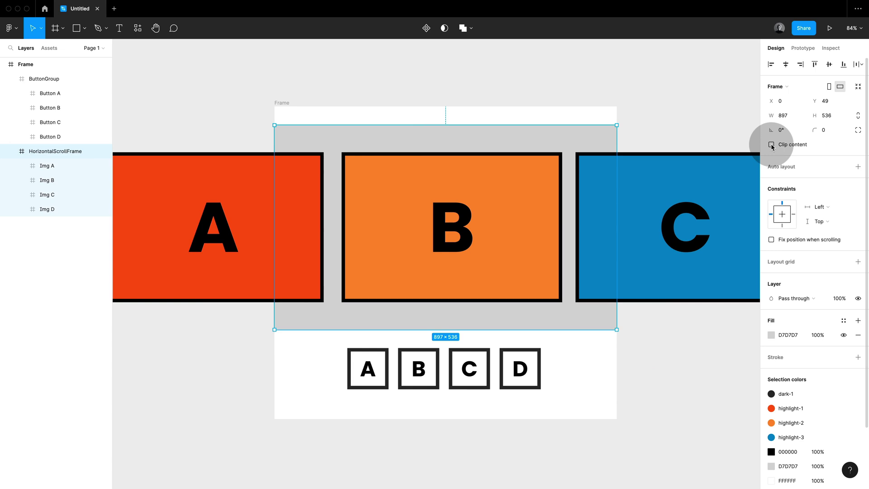
Open Button C's scroll-to Img C interaction details from the ButtonGroup's connections
{"action": "left_click", "coordinate": [470, 366]}
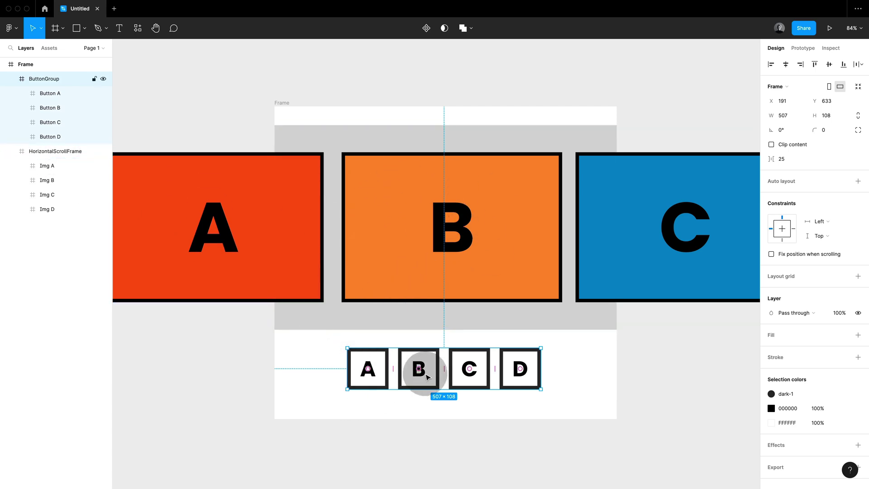
{"action": "left_click", "coordinate": [803, 48]}
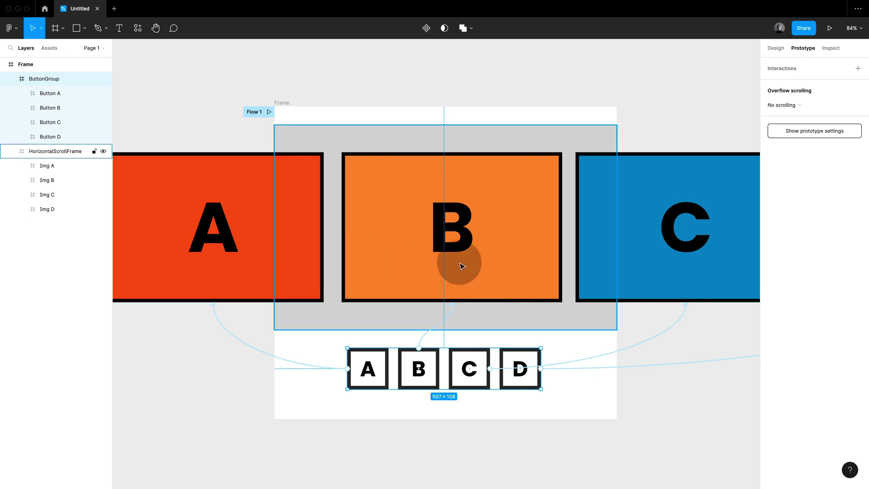
{"action": "left_click", "coordinate": [613, 388]}
{"action": "scroll", "coordinate": [613, 388], "scroll_direction": "down", "scroll_amount": 3}
{"action": "scroll", "coordinate": [613, 389], "scroll_direction": "down", "scroll_amount": 5}
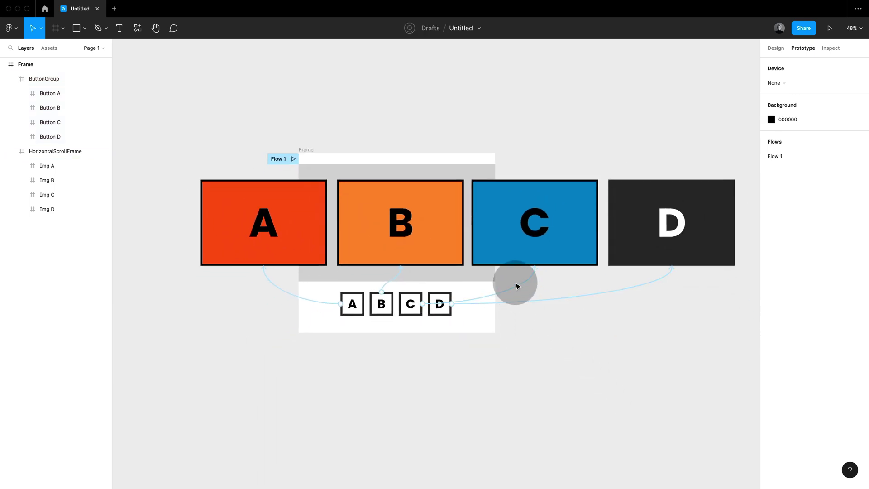
{"action": "left_click", "coordinate": [518, 286]}
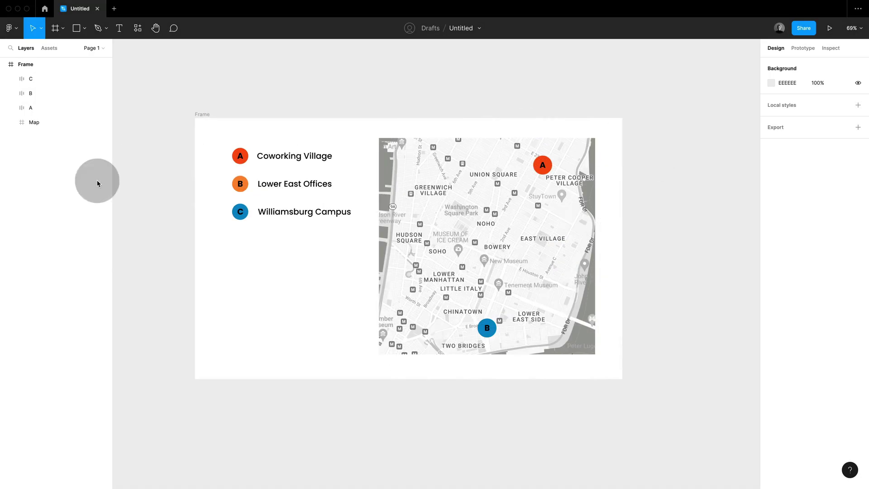
Select the Coworking Village, Lower East Offices and Williamsburg Campus rows in the list
{"action": "left_click", "coordinate": [295, 149]}
{"action": "left_click", "coordinate": [289, 183]}
{"action": "left_click", "coordinate": [298, 210]}
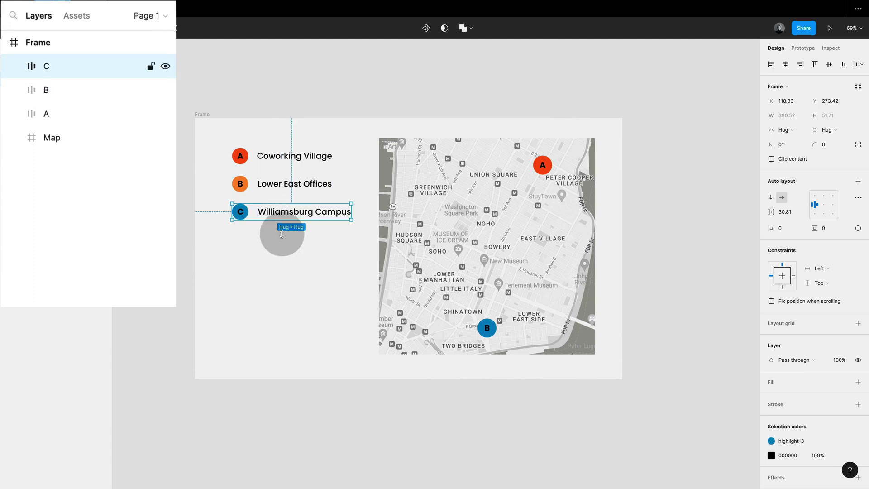
{"action": "left_click", "coordinate": [330, 278]}
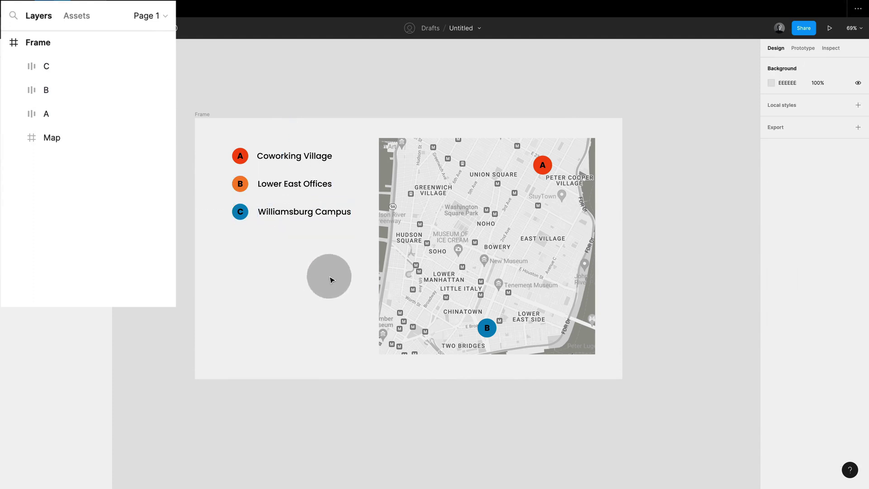
Untick Clip content on the Map frame so the full map and marker C show
{"action": "left_click", "coordinate": [430, 271]}
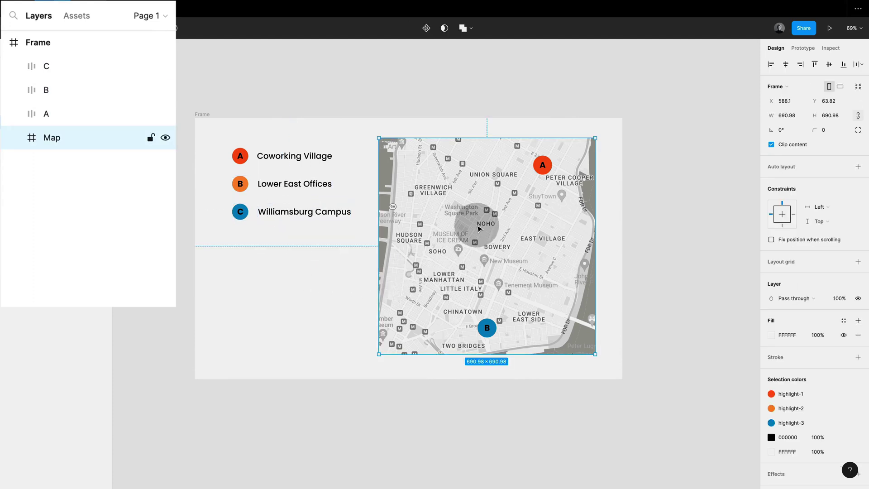
{"action": "left_click", "coordinate": [771, 145]}
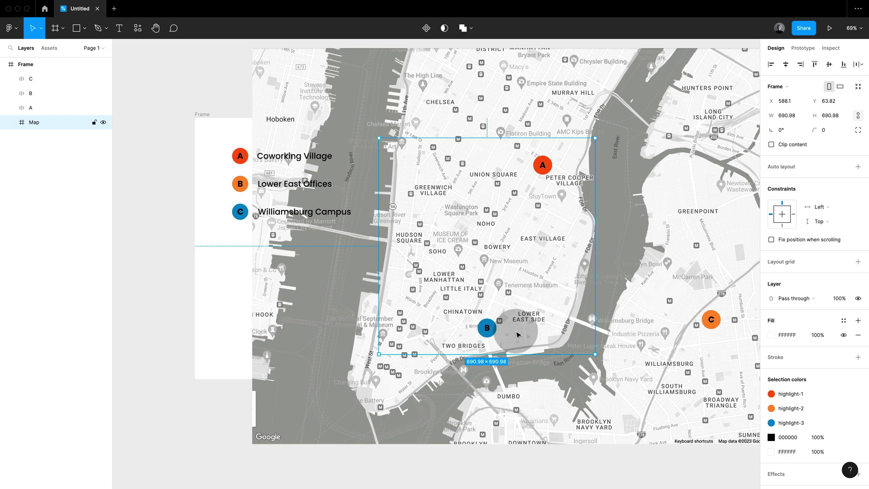
{"action": "left_click", "coordinate": [771, 145]}
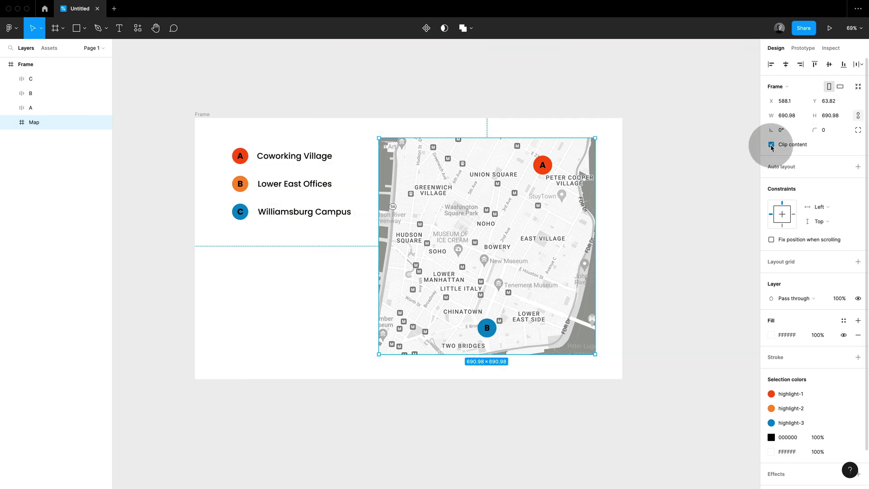
{"action": "left_click", "coordinate": [771, 145]}
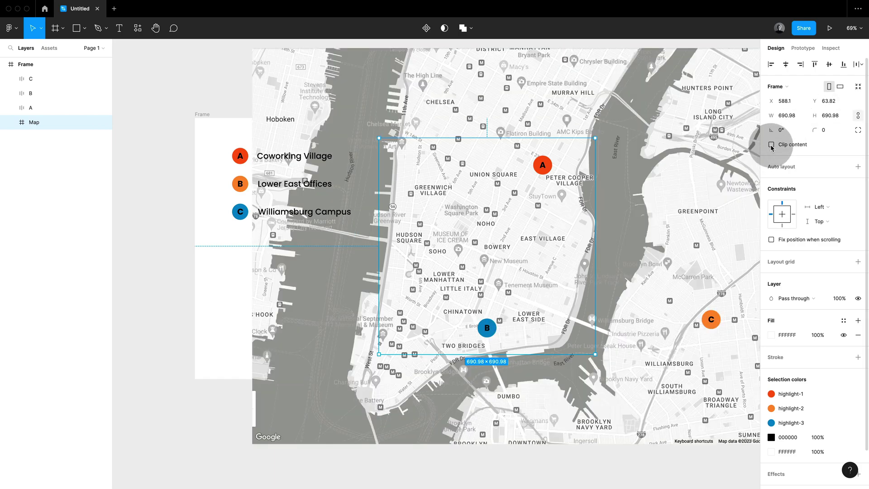
Set the Map frame to scroll horizontally and vertically and clip it to its bounds
{"action": "left_click", "coordinate": [802, 48]}
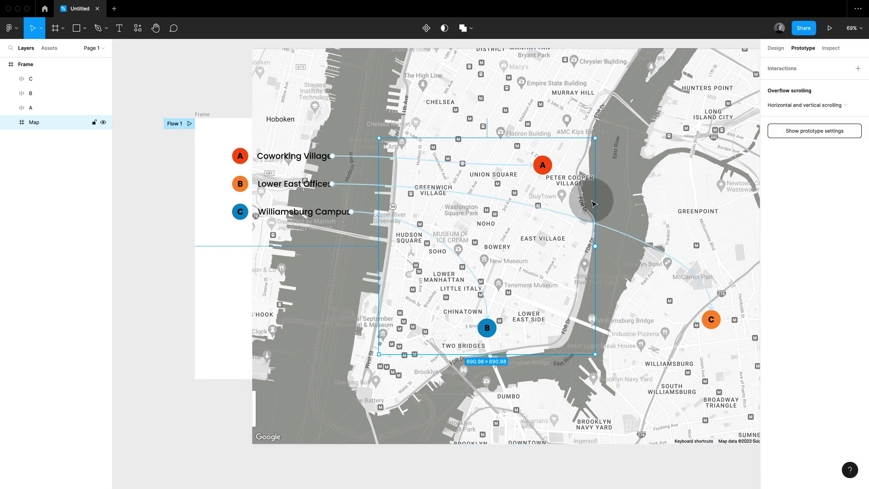
{"action": "left_click", "coordinate": [787, 106]}
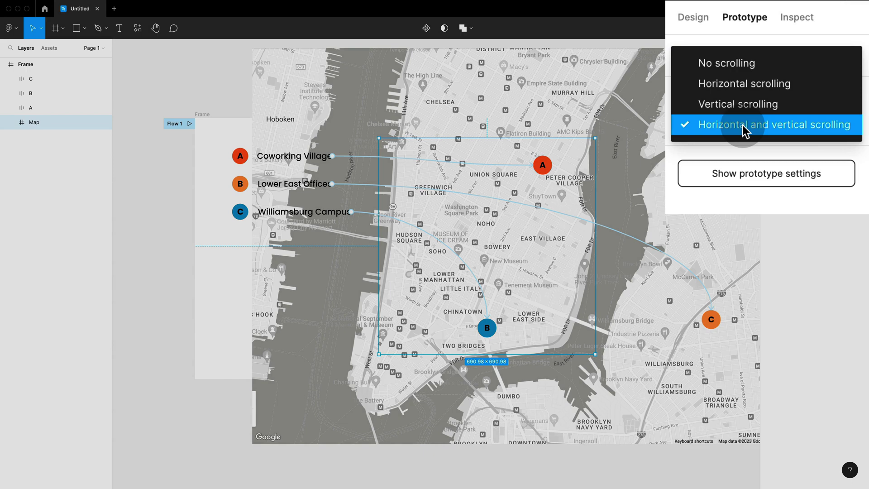
{"action": "left_click", "coordinate": [745, 130]}
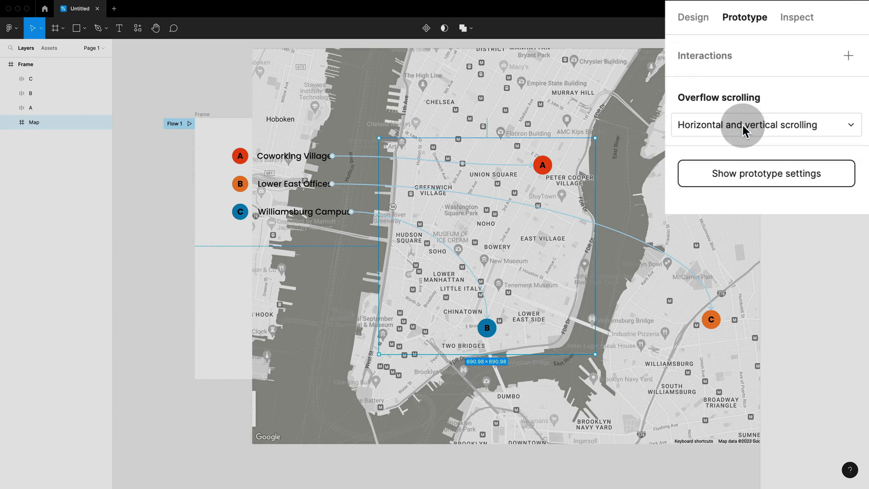
{"action": "left_click", "coordinate": [776, 48]}
{"action": "left_click", "coordinate": [772, 146]}
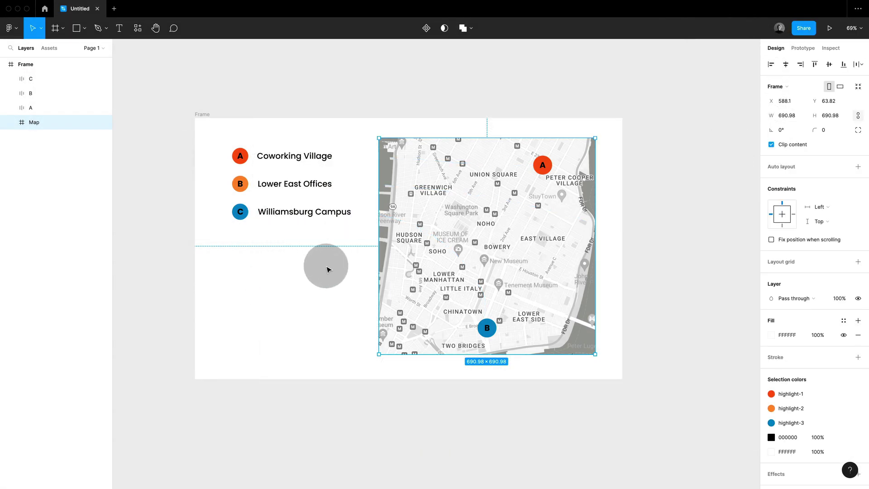
Review the scroll-to connections from list items C, B and A to their map pins
{"action": "left_click", "coordinate": [803, 48]}
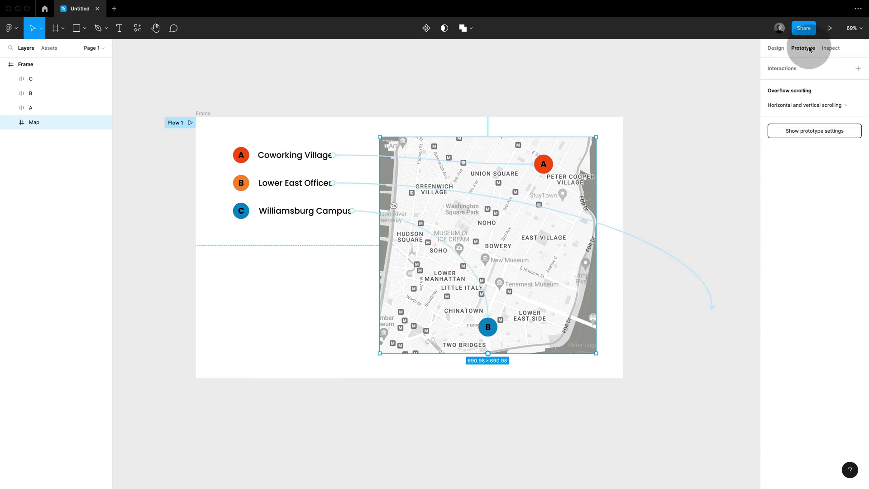
{"action": "left_click", "coordinate": [433, 235]}
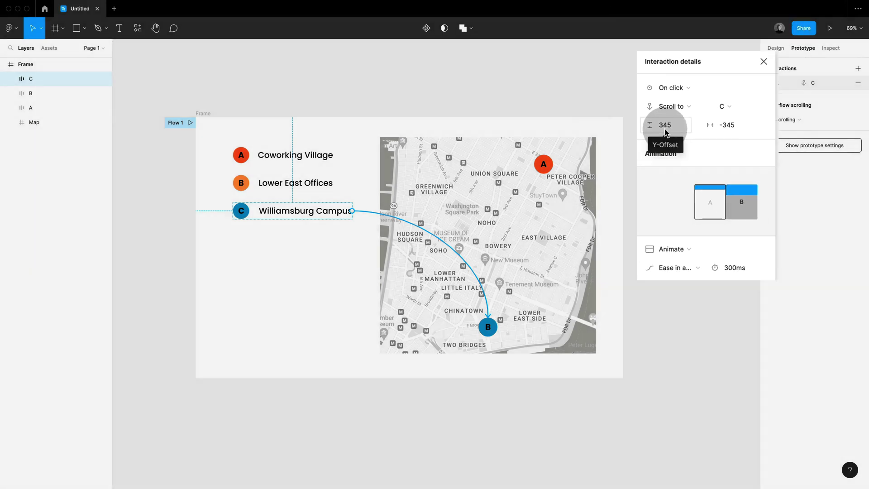
{"action": "left_click", "coordinate": [495, 259]}
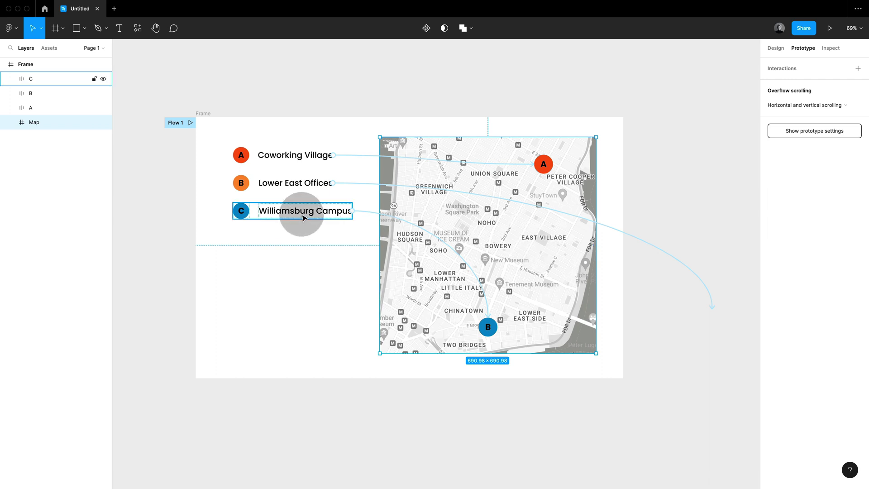
{"action": "left_click", "coordinate": [305, 184]}
{"action": "left_click", "coordinate": [301, 155]}
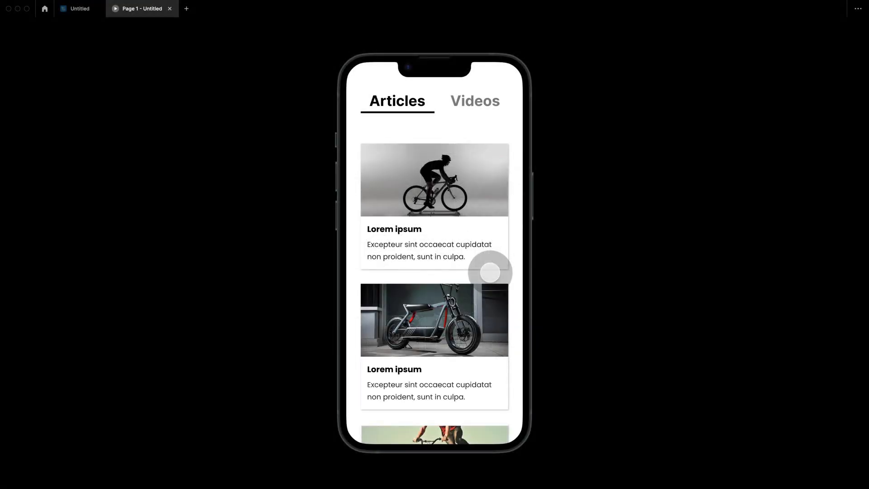
Swipe the phone prototype from Articles over to Videos and back again
{"action": "mouse_move", "coordinate": [494, 272]}
{"action": "left_mouse_down"}
{"action": "mouse_move", "coordinate": [365, 269]}
{"action": "mouse_move", "coordinate": [479, 271]}
{"action": "left_mouse_up"}
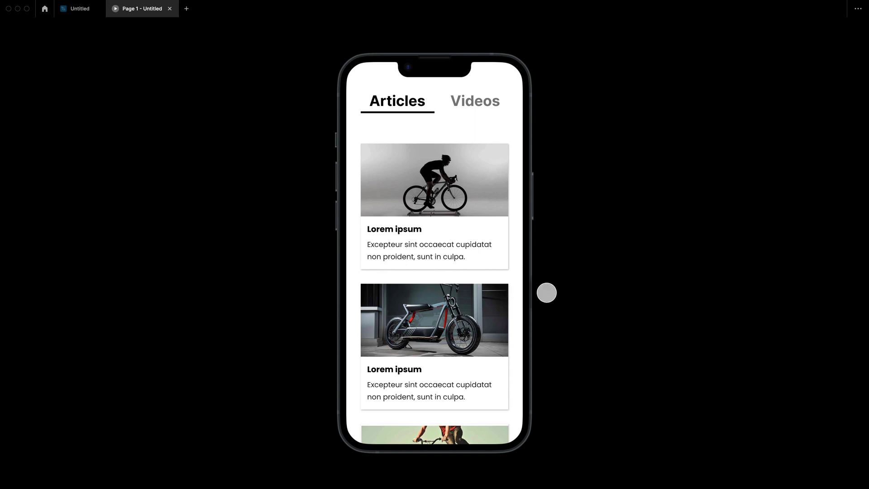
{"action": "left_click_drag", "start_coordinate": [465, 267], "coordinate": [308, 253]}
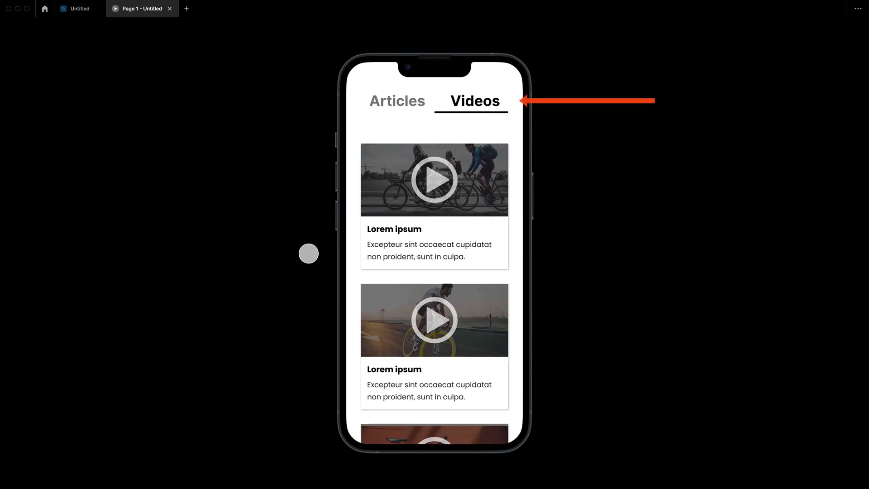
{"action": "left_click_drag", "start_coordinate": [403, 266], "coordinate": [659, 285]}
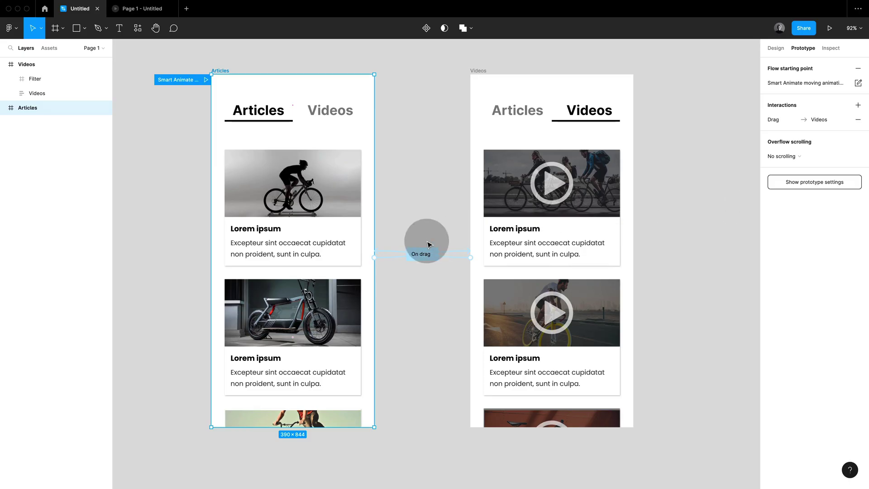
Keep the Articles-to-Videos drag on Push and enable Smart animate matching layers
{"action": "left_click", "coordinate": [409, 256]}
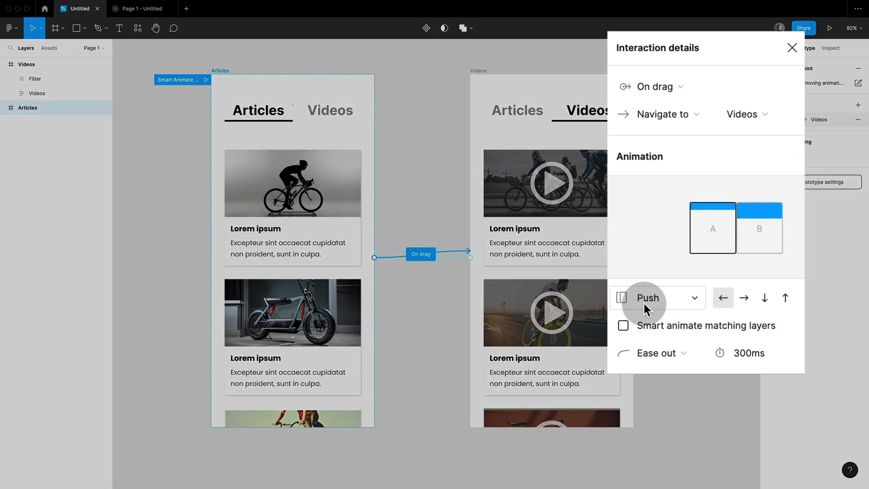
{"action": "left_click", "coordinate": [675, 253]}
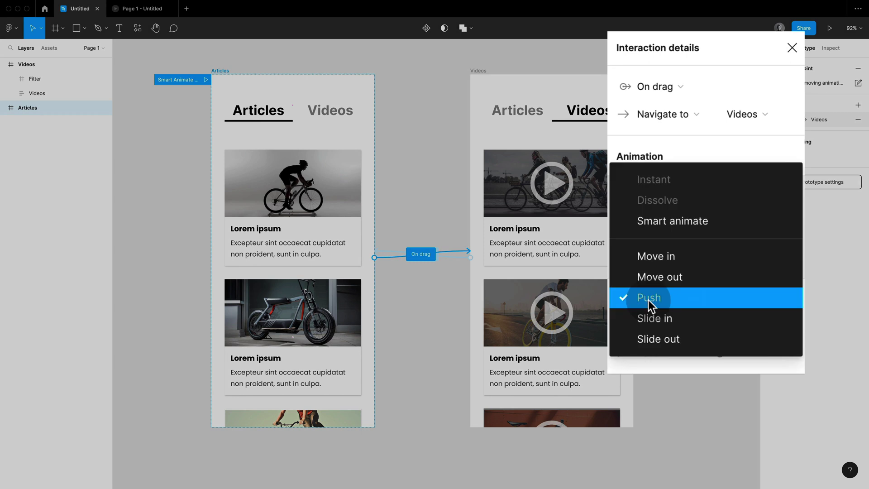
{"action": "left_click", "coordinate": [675, 299]}
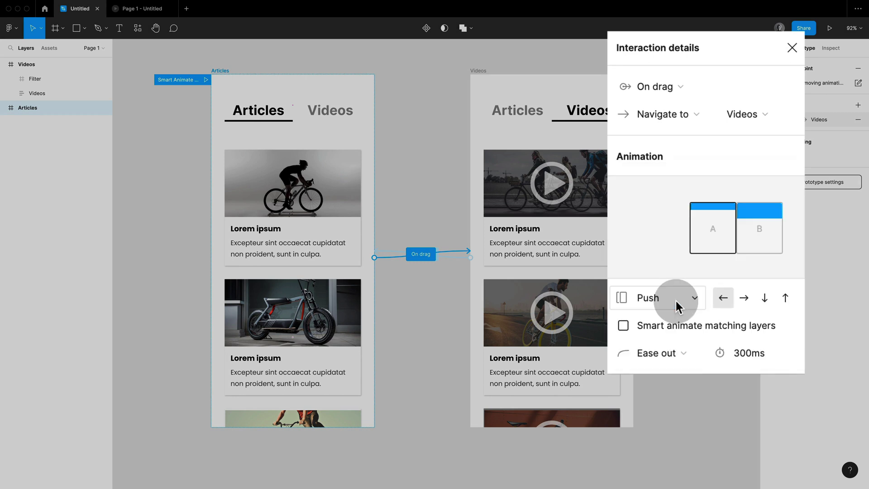
{"action": "left_click", "coordinate": [625, 325]}
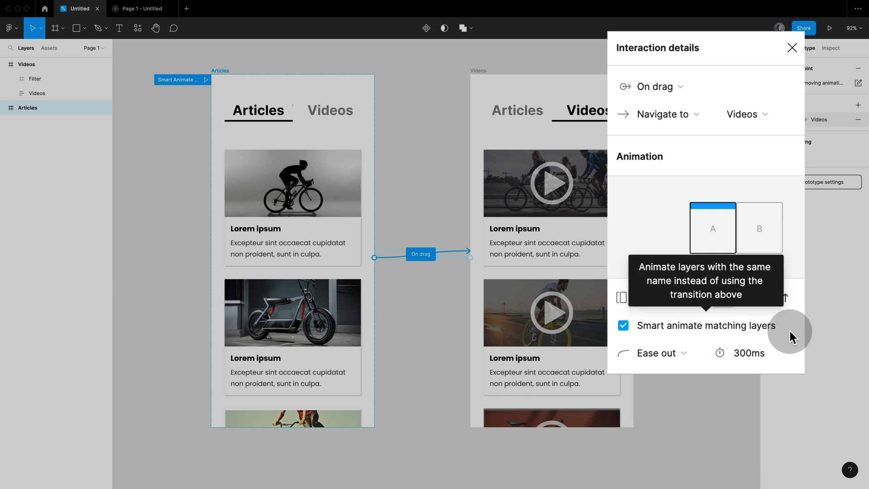
{"action": "key", "text": "ctrl+z"}
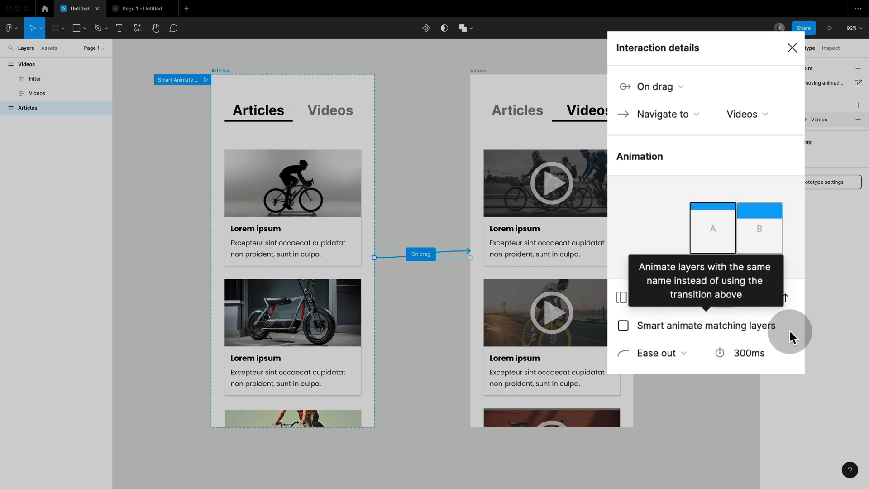
{"action": "left_click", "coordinate": [624, 325]}
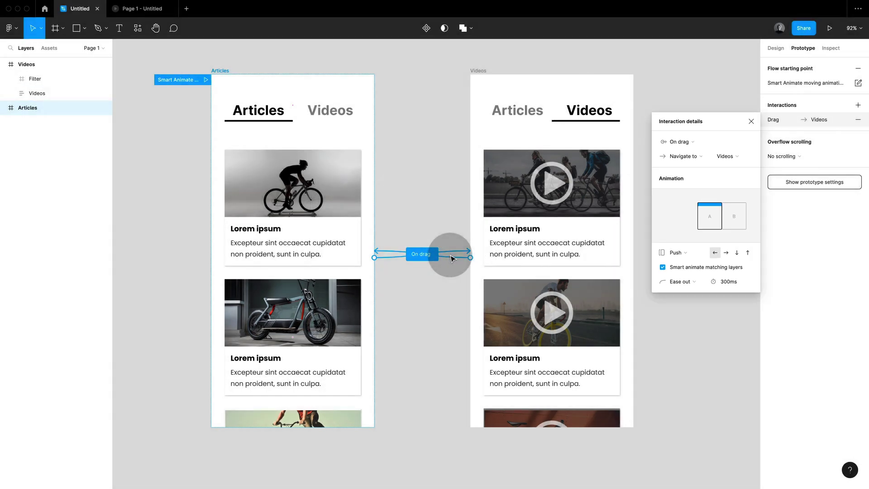
Check the Videos-to-Articles drag link and compare the two list layers' names
{"action": "left_click", "coordinate": [459, 257]}
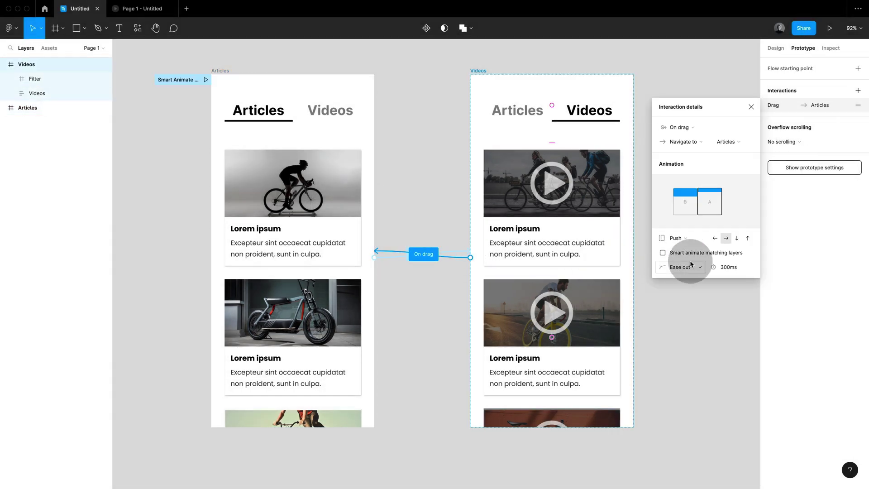
{"action": "left_click", "coordinate": [699, 289]}
{"action": "left_click", "coordinate": [342, 200]}
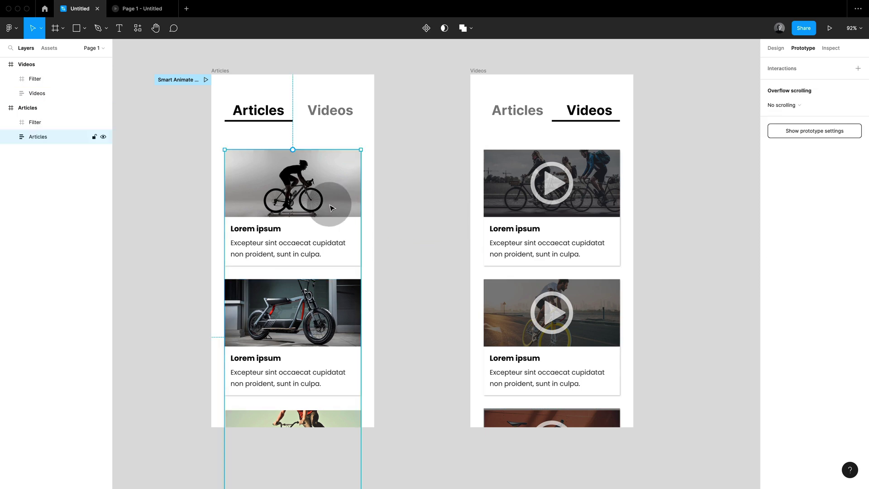
{"action": "left_click", "coordinate": [515, 208]}
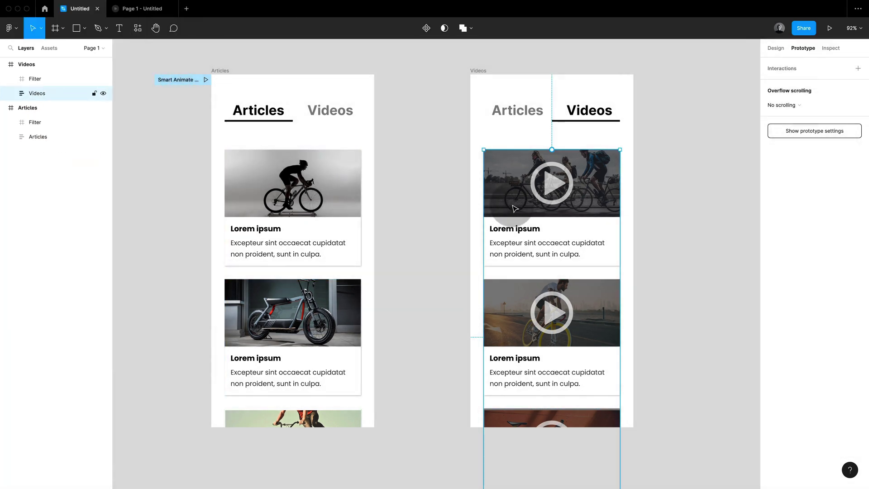
{"action": "left_click", "coordinate": [437, 125]}
Present the prototype from the Articles frame and swipe to Videos
{"action": "left_click", "coordinate": [220, 71]}
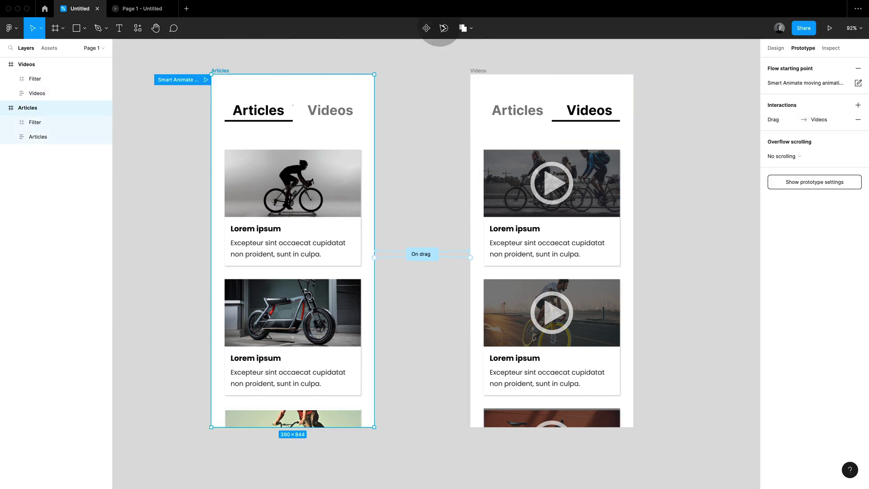
{"action": "left_click", "coordinate": [829, 29]}
{"action": "mouse_move", "coordinate": [545, 190]}
{"action": "left_mouse_down"}
{"action": "mouse_move", "coordinate": [489, 200]}
{"action": "mouse_move", "coordinate": [405, 193]}
{"action": "mouse_move", "coordinate": [499, 201]}
{"action": "mouse_move", "coordinate": [334, 191]}
{"action": "left_mouse_up"}
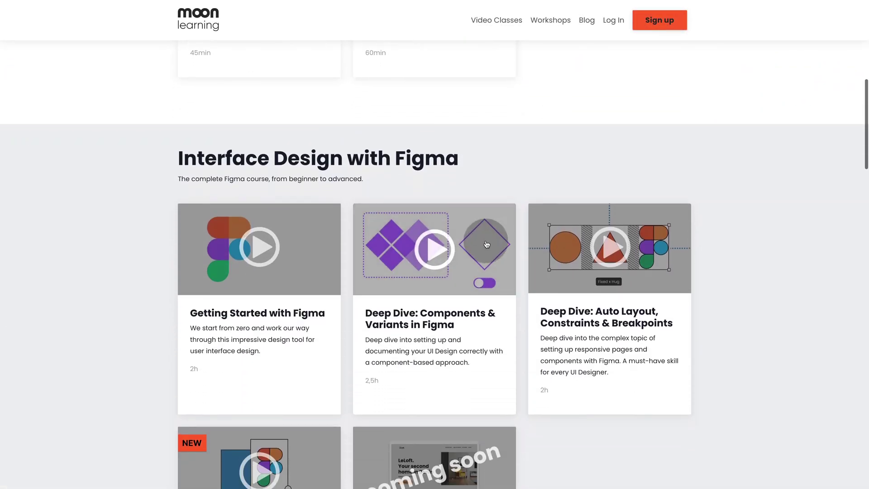
Open the Deep Dive: Components & Variants in Figma course card
{"action": "left_click", "coordinate": [432, 247]}
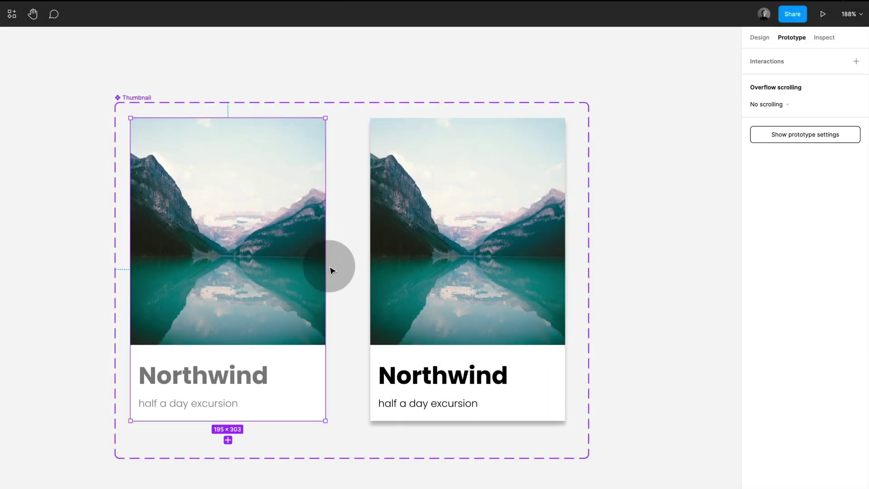
Connect the Northwind card to its second variant with a While hovering, Smart animate interaction
{"action": "left_click_drag", "start_coordinate": [325, 269], "coordinate": [386, 275]}
{"action": "left_click", "coordinate": [669, 103]}
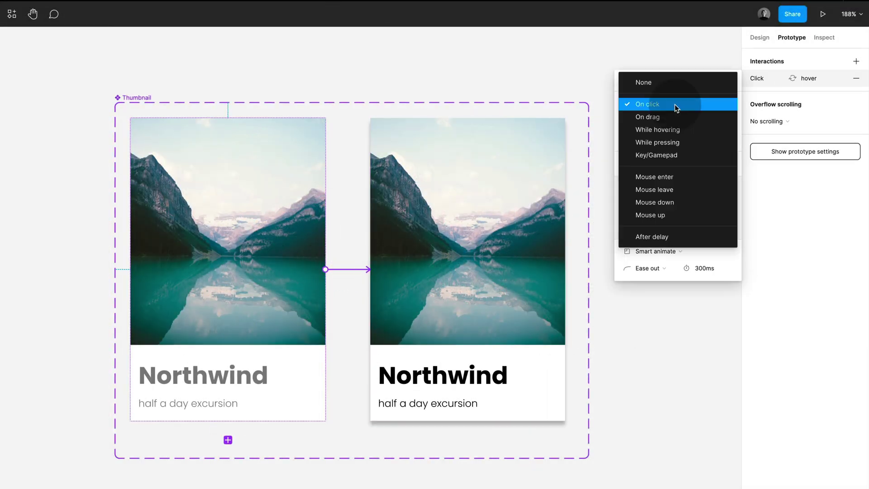
{"action": "left_click", "coordinate": [681, 129]}
{"action": "left_click", "coordinate": [674, 252]}
{"action": "left_click", "coordinate": [674, 252]}
{"action": "left_click", "coordinate": [613, 324]}
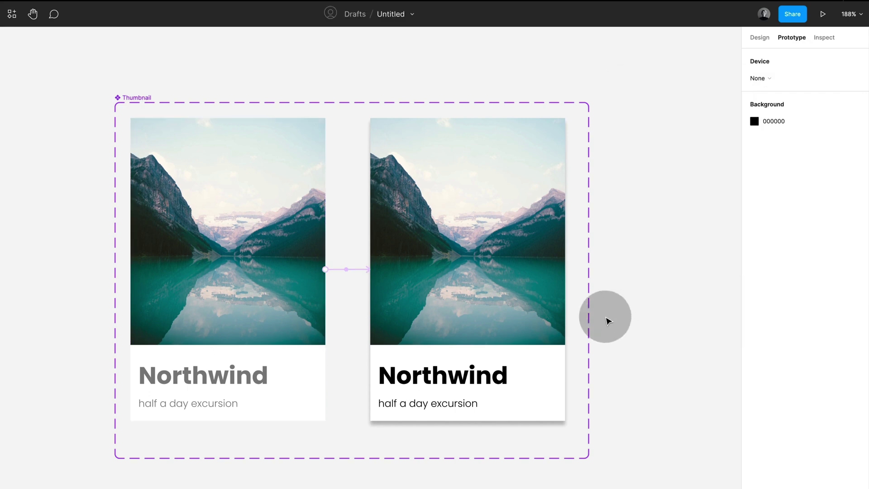
Scale the hover variant's image to 1.1x anchored at the bottom centre
{"action": "left_click", "coordinate": [760, 38]}
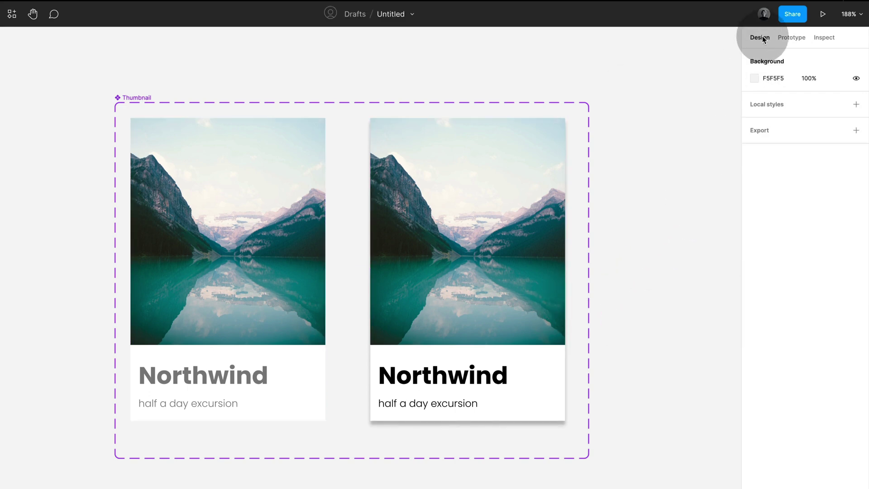
{"action": "double_click", "coordinate": [520, 274]}
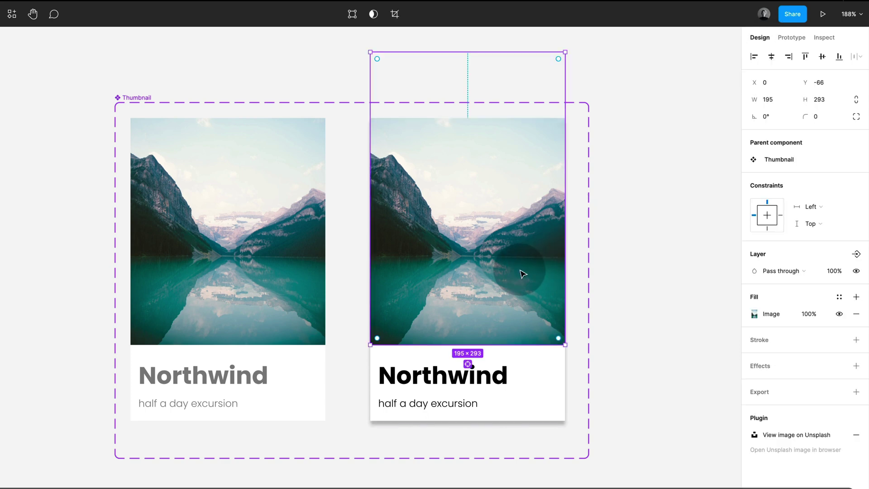
{"action": "key", "text": "k"}
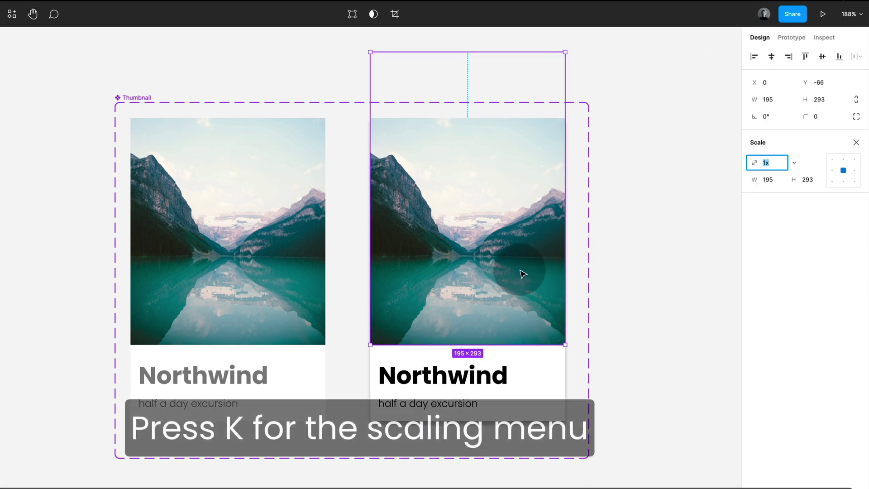
{"action": "left_click", "coordinate": [843, 181]}
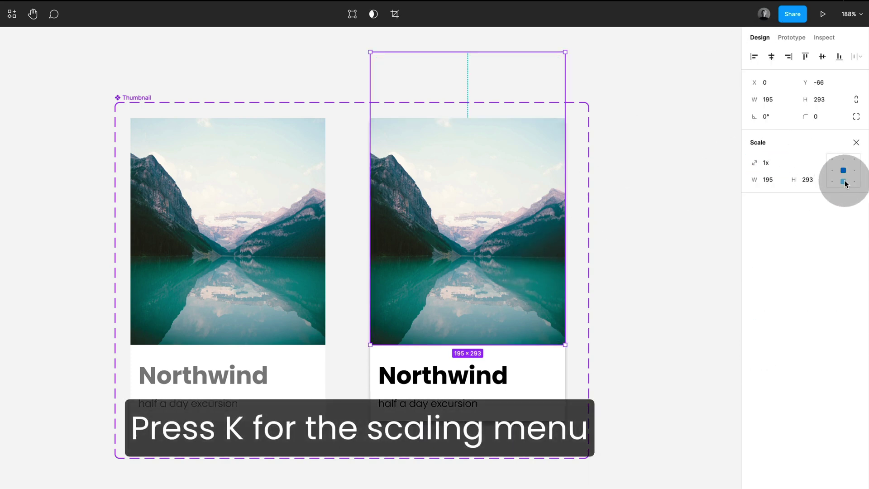
{"action": "left_click", "coordinate": [766, 166]}
{"action": "type", "text": ".1"}
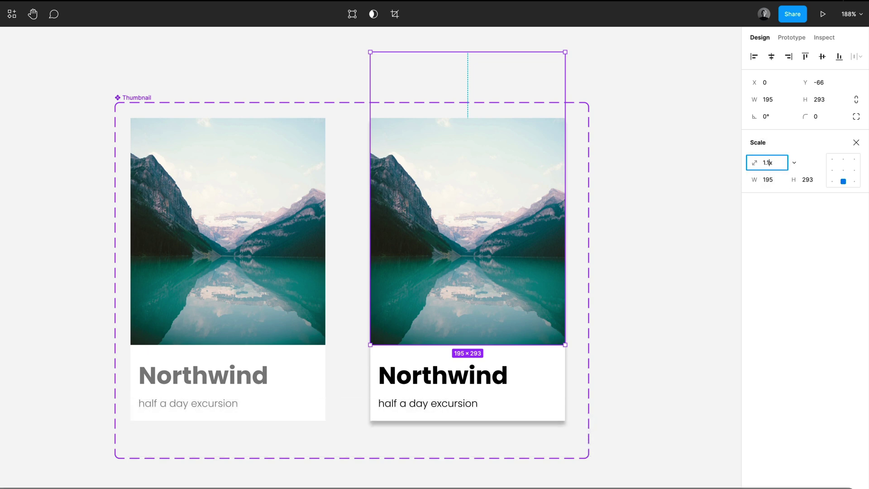
{"action": "key", "text": "Return"}
{"action": "left_click", "coordinate": [654, 247]}
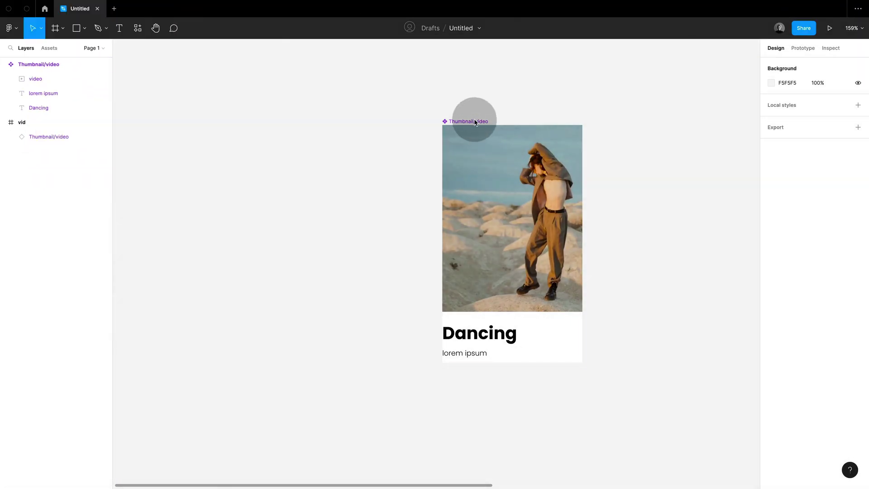
Duplicate the video card, detach it, rename it Thumbnail/still and make it a component
{"action": "left_click_drag", "start_coordinate": [474, 120], "coordinate": [294, 131]}
{"action": "left_click", "coordinate": [858, 167]}
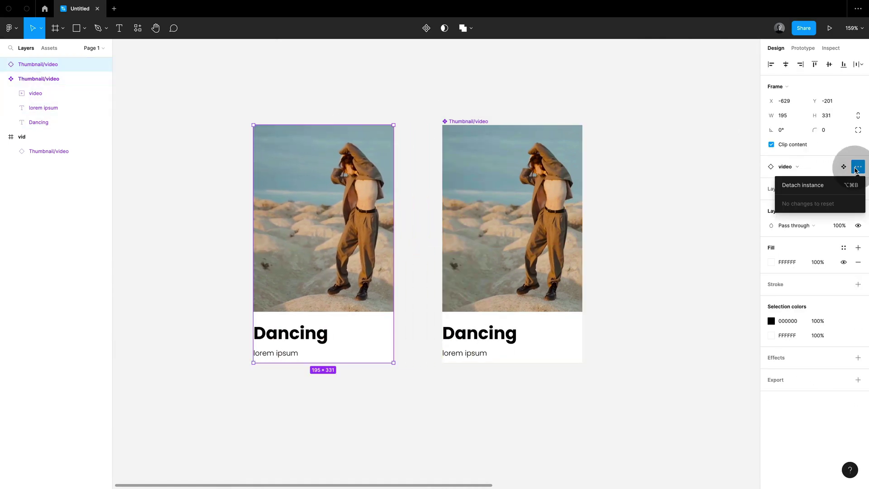
{"action": "left_click", "coordinate": [821, 185]}
{"action": "double_click", "coordinate": [278, 121]}
{"action": "left_click_drag", "start_coordinate": [281, 121], "coordinate": [305, 122]}
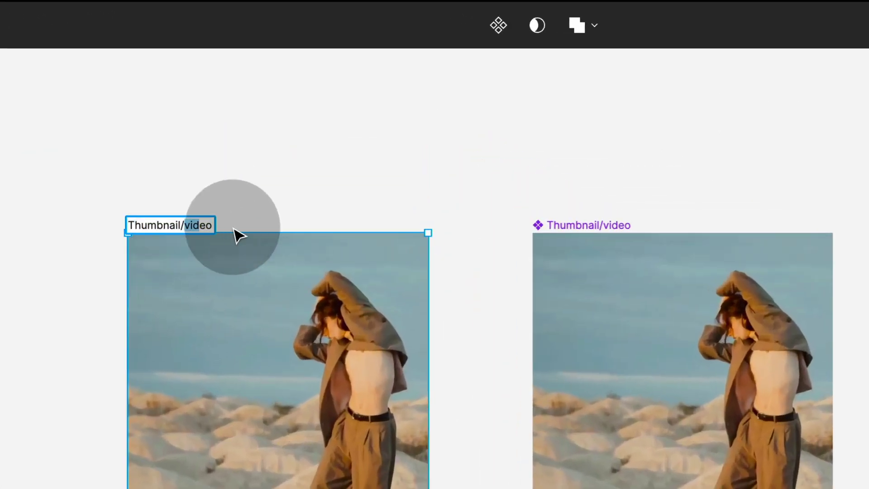
{"action": "type", "text": "st"}
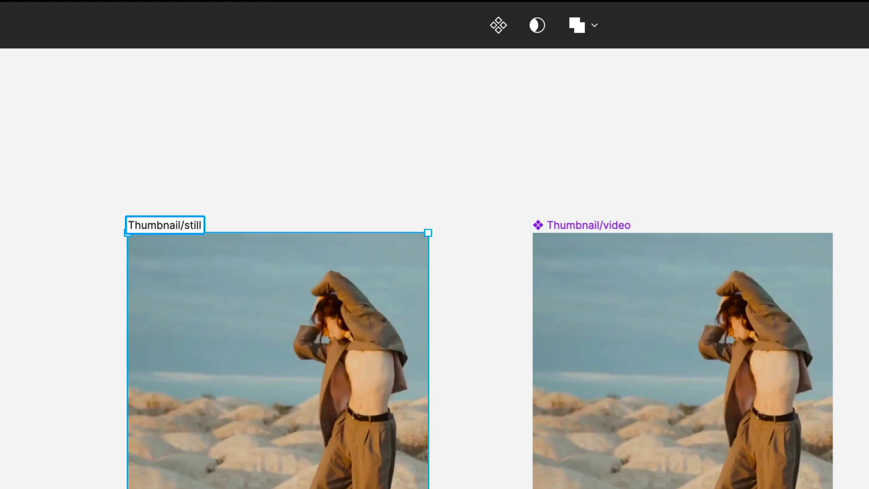
{"action": "type", "text": "ill"}
{"action": "key", "text": "Return"}
{"action": "left_click", "coordinate": [498, 26]}
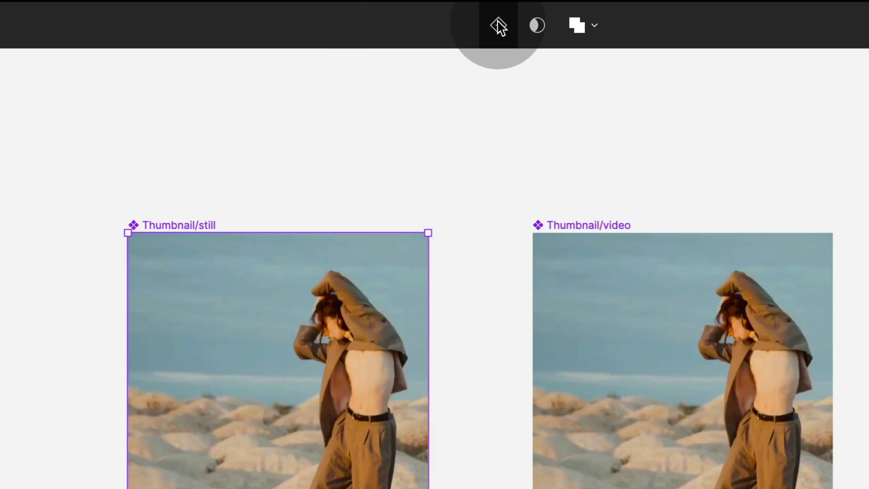
Copy the video frame as an image and paste it as the still card's fill
{"action": "left_click", "coordinate": [613, 452]}
{"action": "double_click", "coordinate": [613, 452]}
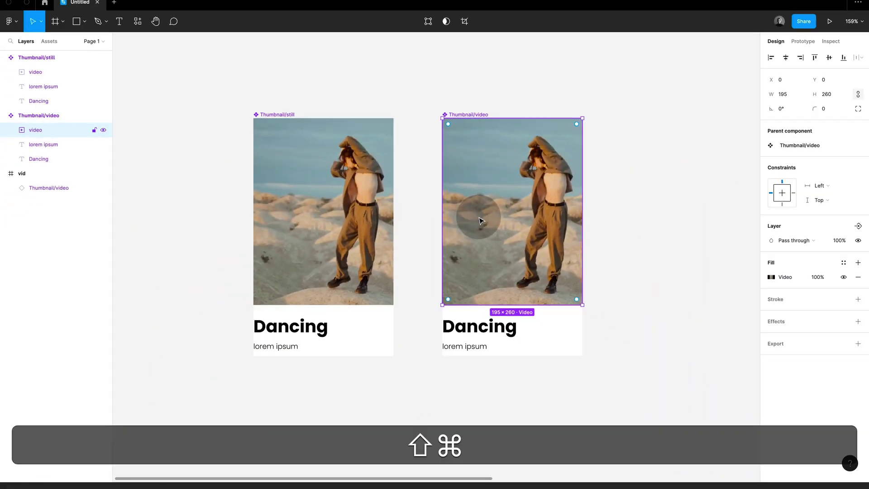
{"action": "key", "text": "shift+super+c"}
{"action": "left_click", "coordinate": [344, 218]}
{"action": "double_click", "coordinate": [345, 220]}
{"action": "key", "text": "super+v"}
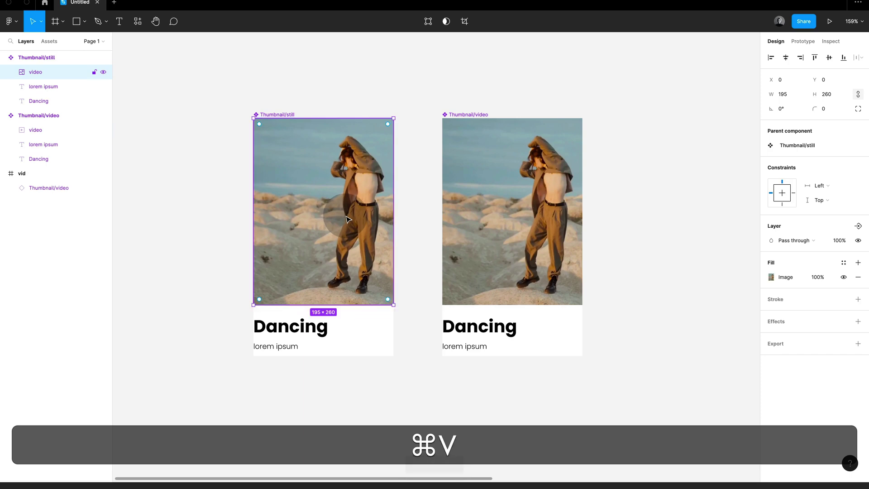
Select both Thumbnail components and combine them as variants
{"action": "left_click", "coordinate": [31, 72]}
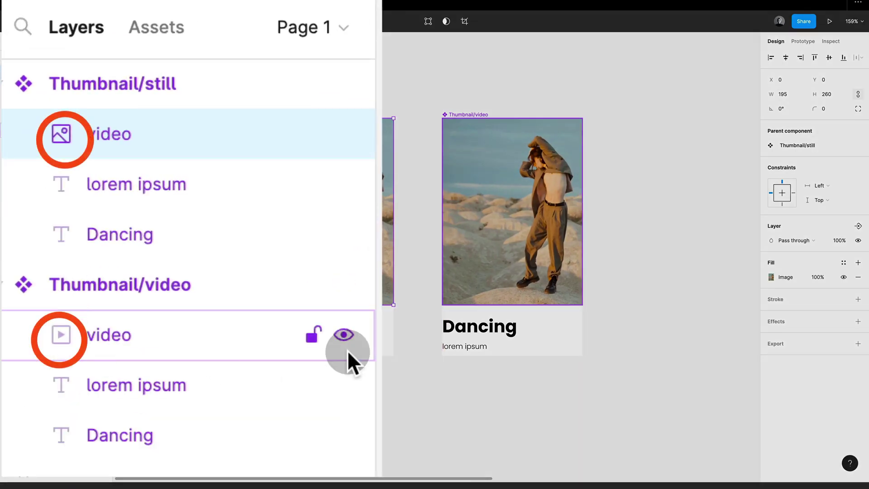
{"action": "key", "text": "Escape"}
{"action": "left_click_drag", "start_coordinate": [190, 77], "coordinate": [592, 345]}
{"action": "left_click", "coordinate": [799, 192]}
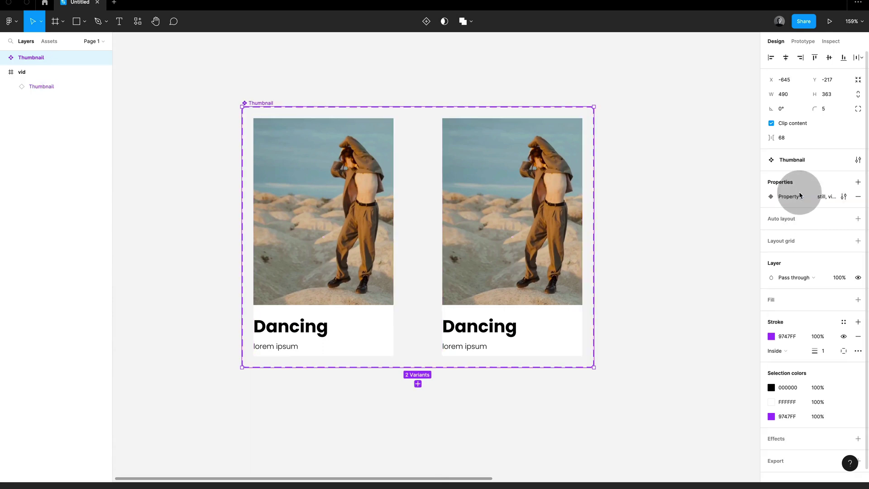
Connect the still Thumbnail variant to the video variant with a While hovering trigger, then present it
{"action": "left_click", "coordinate": [803, 41]}
{"action": "left_click", "coordinate": [361, 203]}
{"action": "left_click_drag", "start_coordinate": [394, 237], "coordinate": [445, 244]}
{"action": "left_click", "coordinate": [681, 98]}
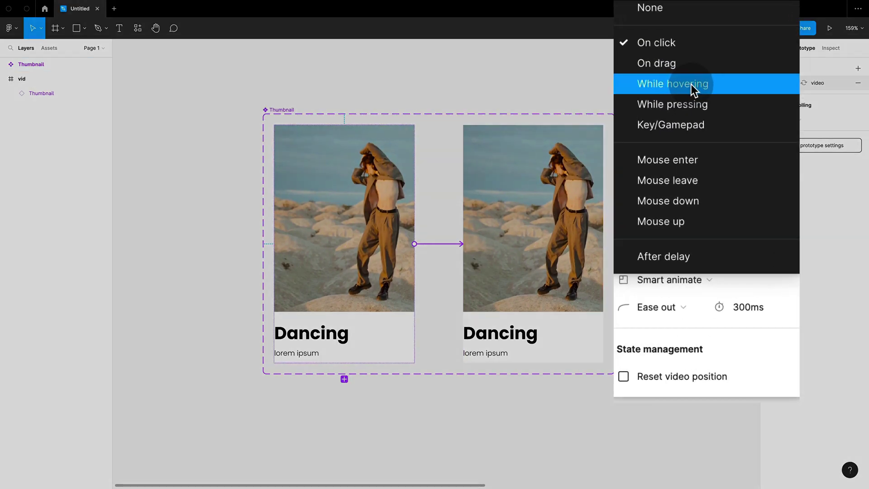
{"action": "left_click", "coordinate": [699, 129]}
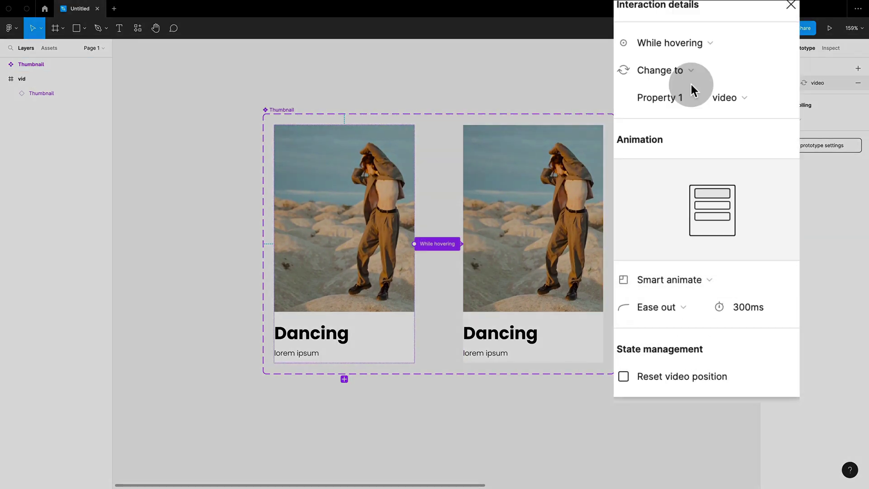
{"action": "left_click", "coordinate": [685, 297]}
{"action": "left_click", "coordinate": [694, 229]}
{"action": "left_click", "coordinate": [691, 320]}
{"action": "key", "text": "super+alt+Return"}
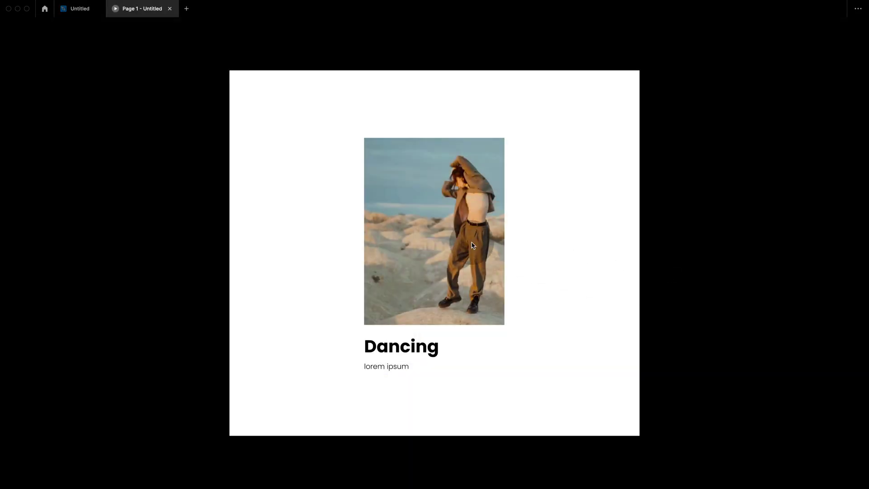
{"action": "left_click", "coordinate": [469, 241]}
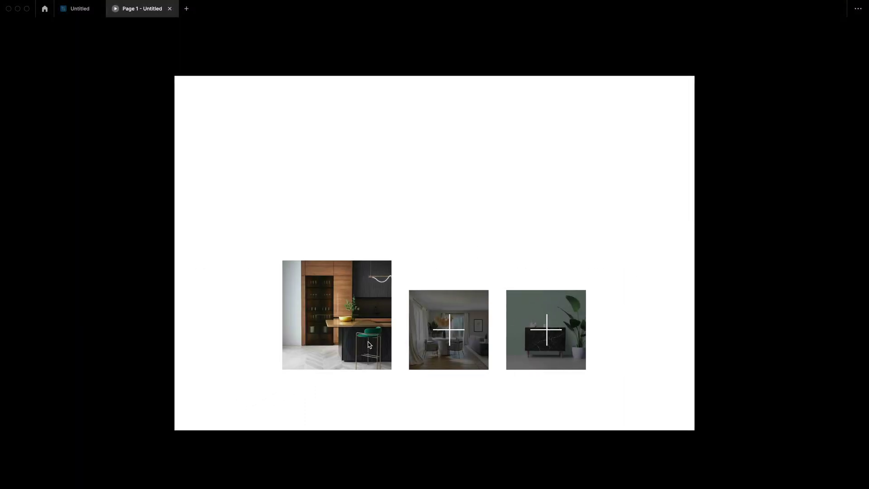
Check that both room images enlarge on hover in the presentation view
{"action": "mouse_move", "coordinate": [435, 343]}
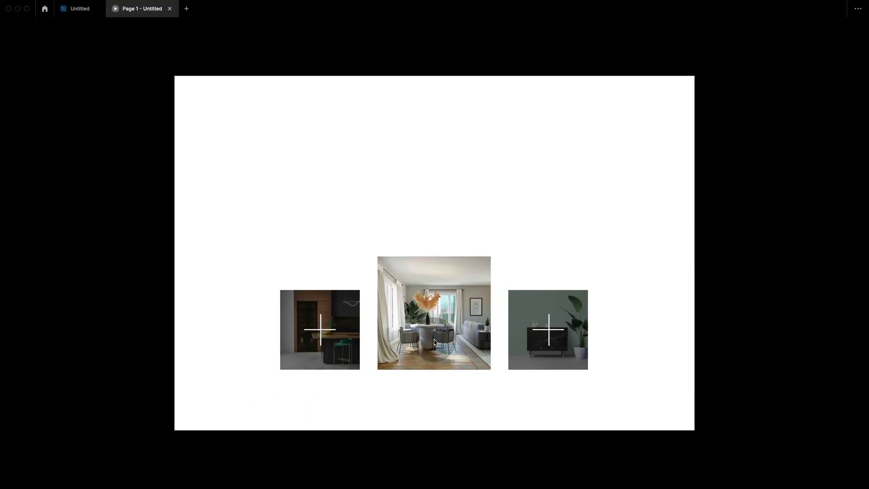
{"action": "mouse_move", "coordinate": [544, 348]}
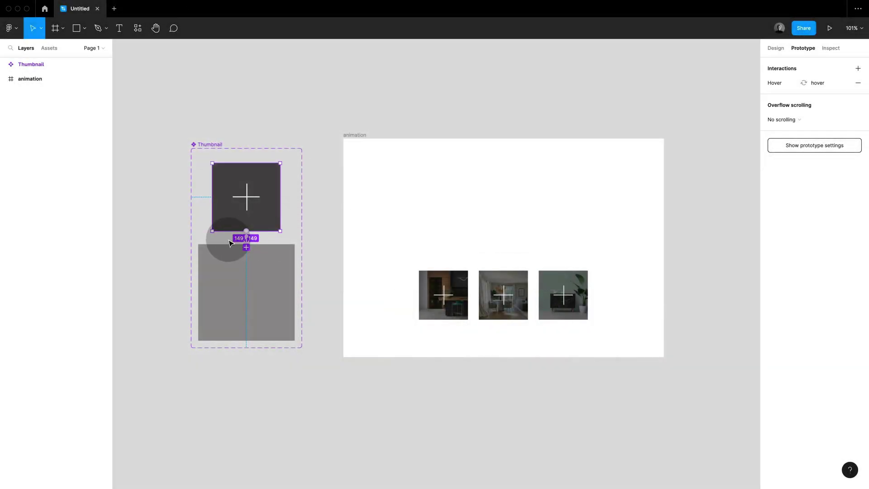
{"action": "left_click", "coordinate": [248, 240]}
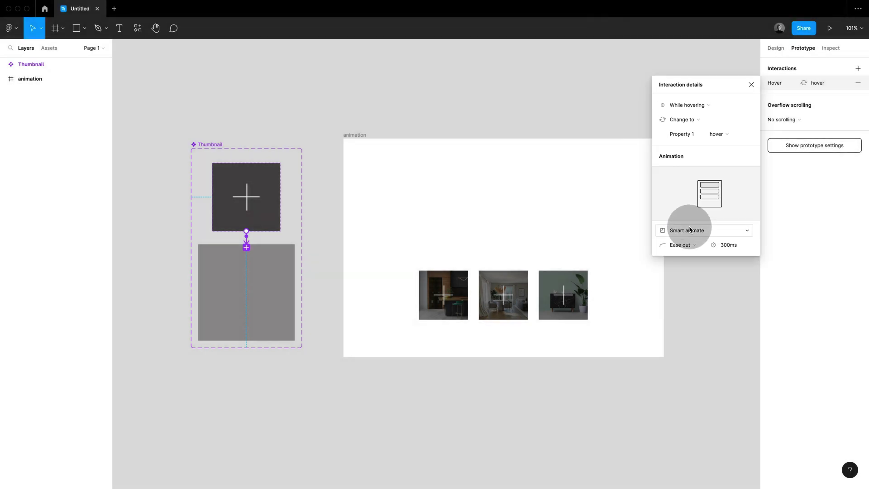
{"action": "left_click", "coordinate": [588, 254]}
{"action": "left_click", "coordinate": [482, 310]}
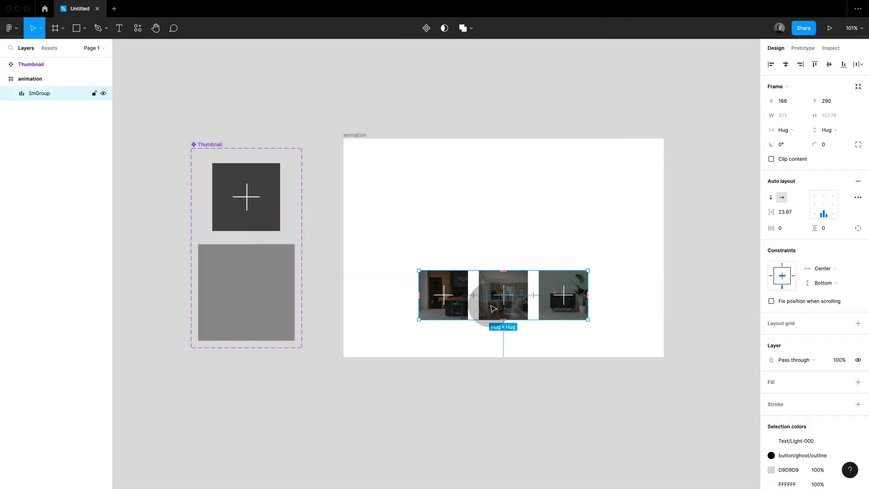
{"action": "key", "text": "Return"}
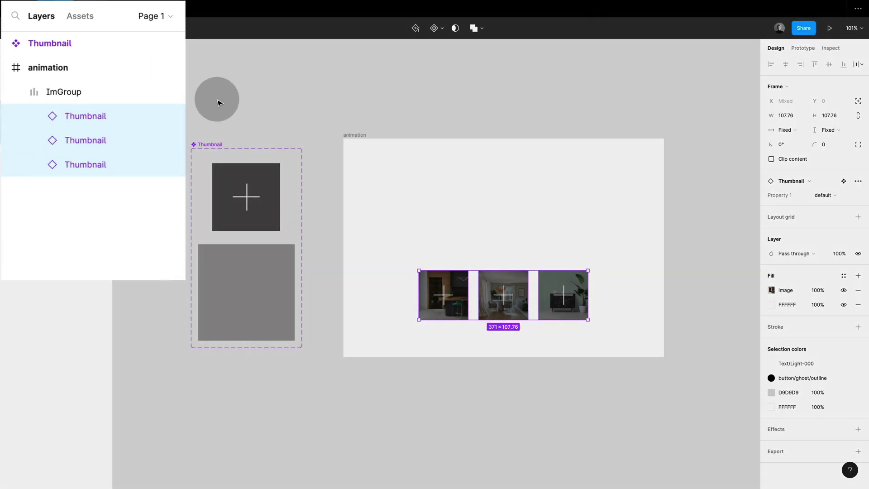
{"action": "left_click", "coordinate": [66, 99]}
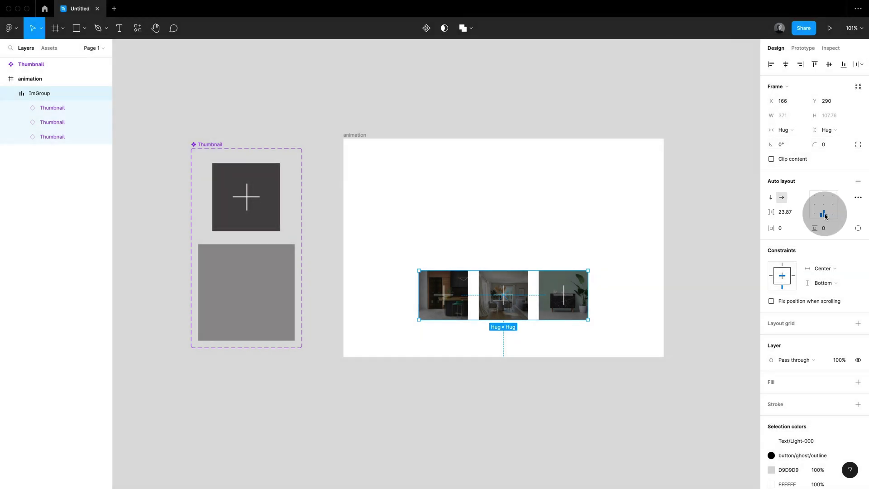
{"action": "left_click", "coordinate": [271, 218]}
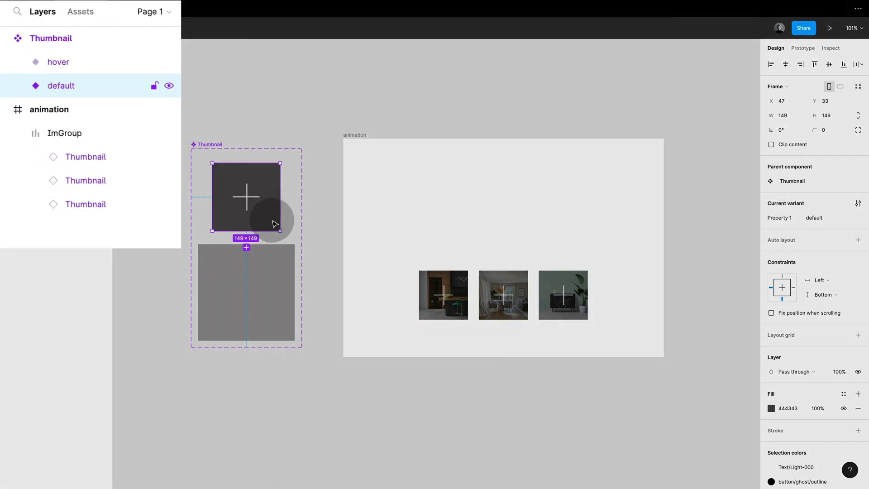
{"action": "double_click", "coordinate": [274, 222]}
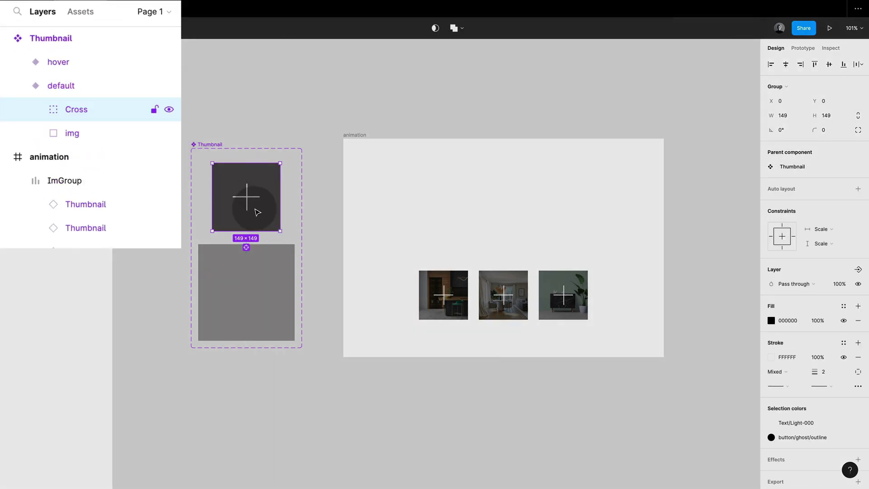
{"action": "double_click", "coordinate": [249, 268]}
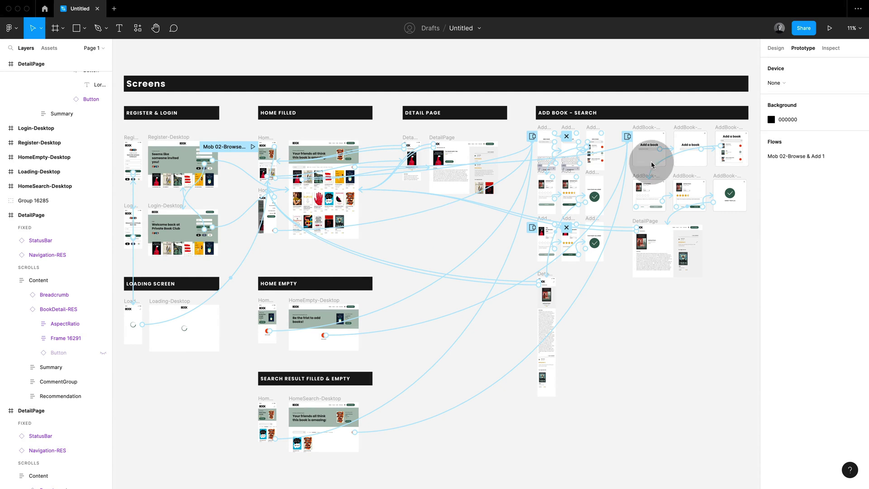
Remove all interactions from the book app screens using the canvas context menu
{"action": "right_click", "coordinate": [442, 236]}
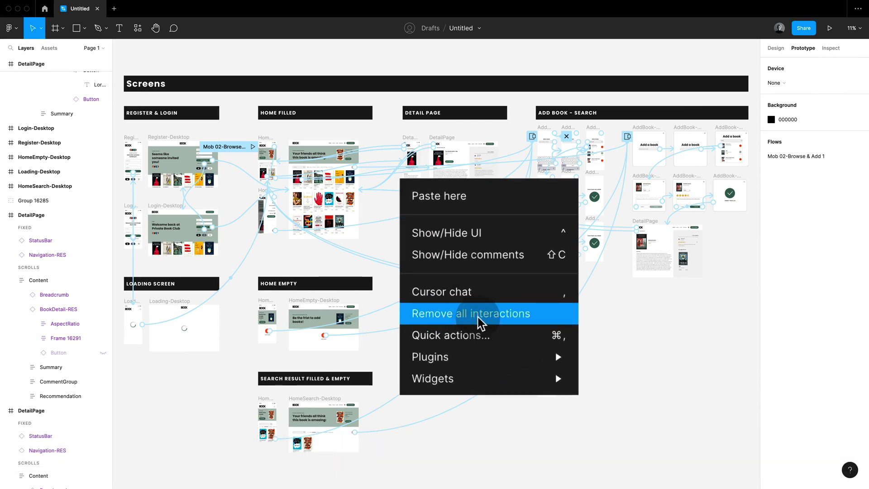
{"action": "left_click", "coordinate": [479, 319]}
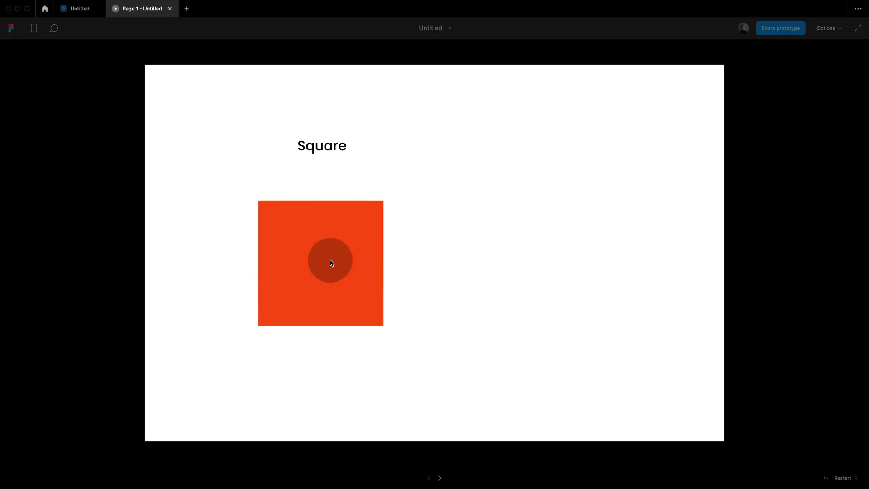
Play the square-to-circle animation in the presentation, then select the end frame's square
{"action": "left_click", "coordinate": [332, 259]}
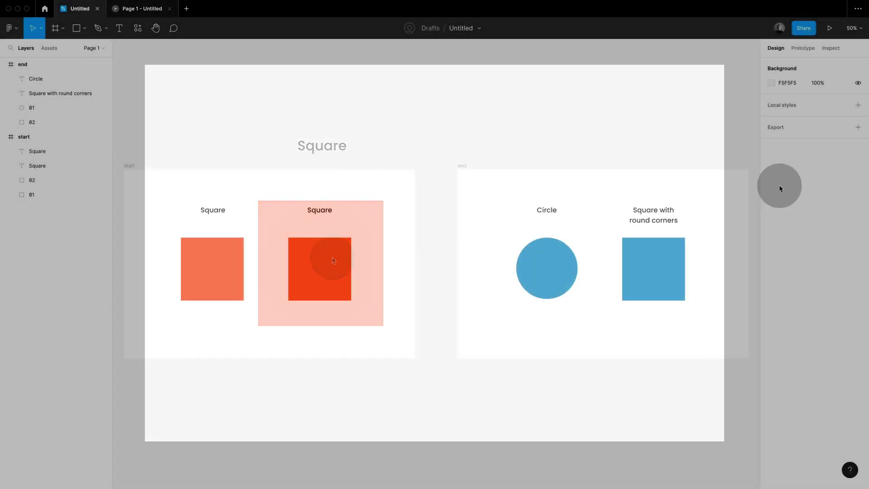
{"action": "left_click", "coordinate": [660, 262]}
Set the blue square's corner radius to 176 so it becomes a circle
{"action": "left_click", "coordinate": [835, 122]}
{"action": "type", "text": "176"}
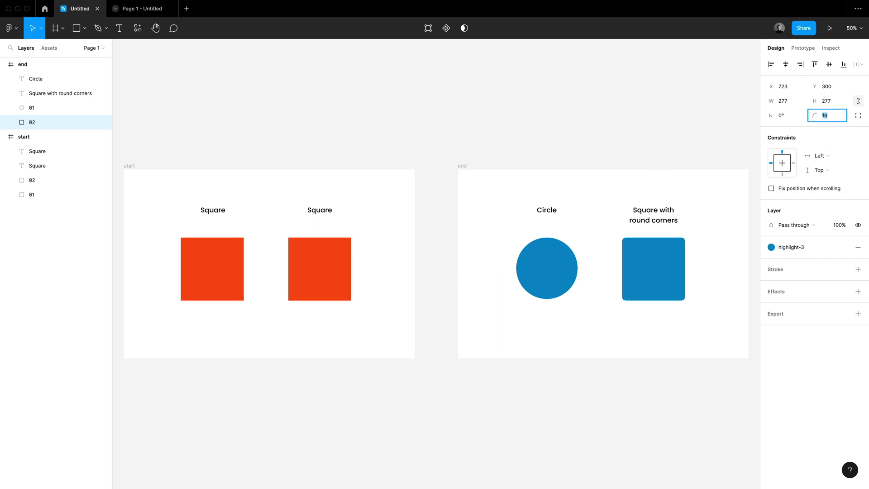
{"action": "key", "text": "Return"}
{"action": "left_click", "coordinate": [533, 133]}
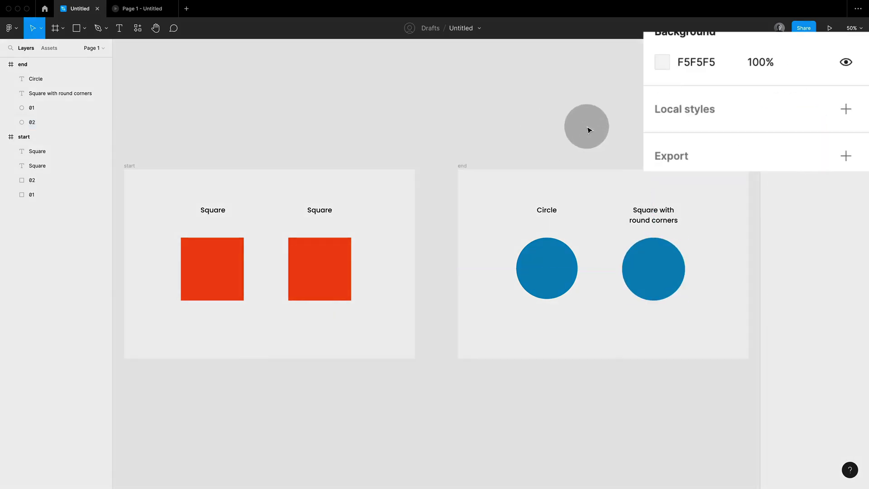
Present Flow 1 from the start frame in prototype mode
{"action": "key", "text": "shift+e"}
{"action": "left_click", "coordinate": [433, 271]}
{"action": "left_click", "coordinate": [440, 227]}
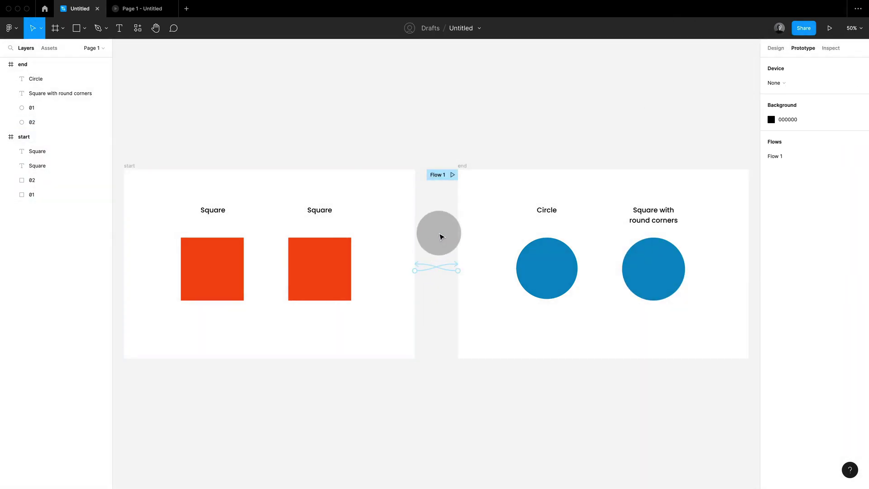
{"action": "left_click", "coordinate": [130, 166]}
{"action": "left_click", "coordinate": [829, 29]}
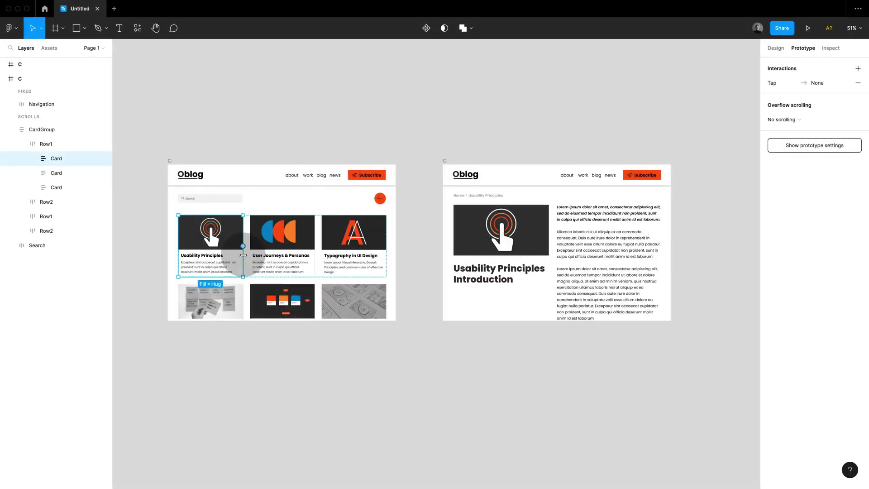
Link the Usability Principles card to the article page
{"action": "left_click_drag", "start_coordinate": [243, 247], "coordinate": [449, 240]}
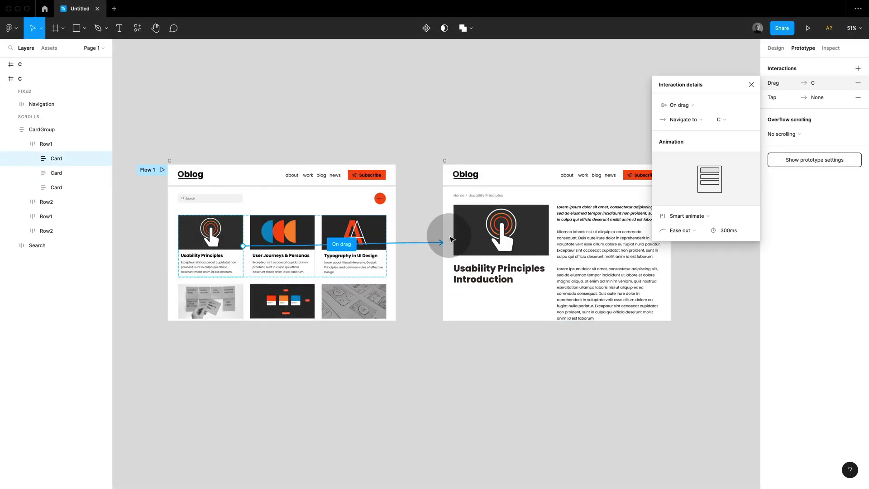
{"action": "left_click", "coordinate": [750, 87]}
{"action": "left_click", "coordinate": [151, 171]}
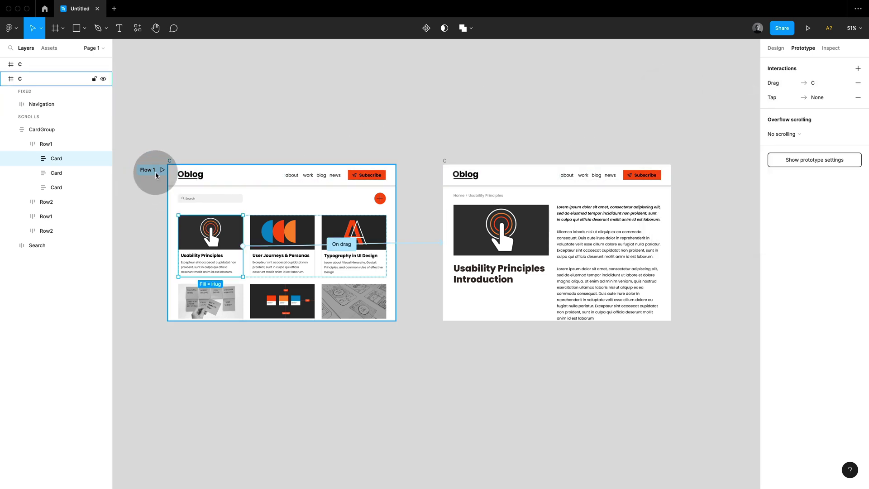
Rename the Flow 1 starting point to 'home' and edit its flow description
{"action": "left_click", "coordinate": [153, 170]}
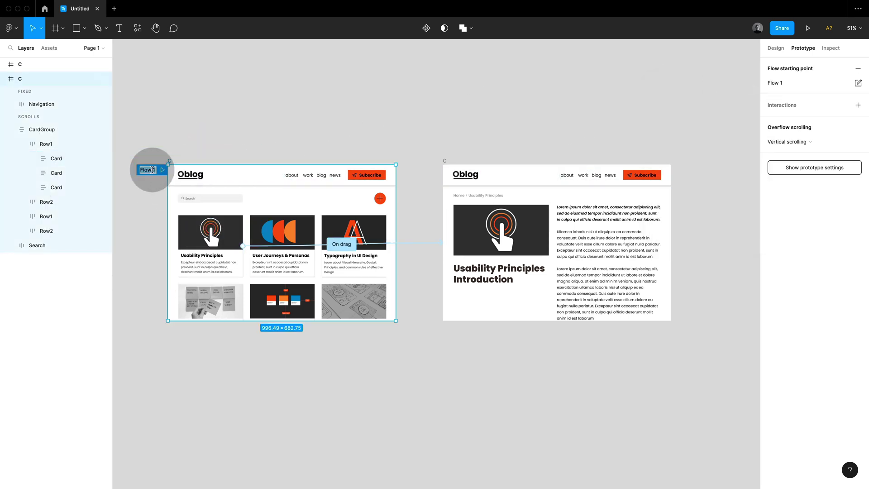
{"action": "type", "text": "home"}
{"action": "left_click", "coordinate": [169, 144]}
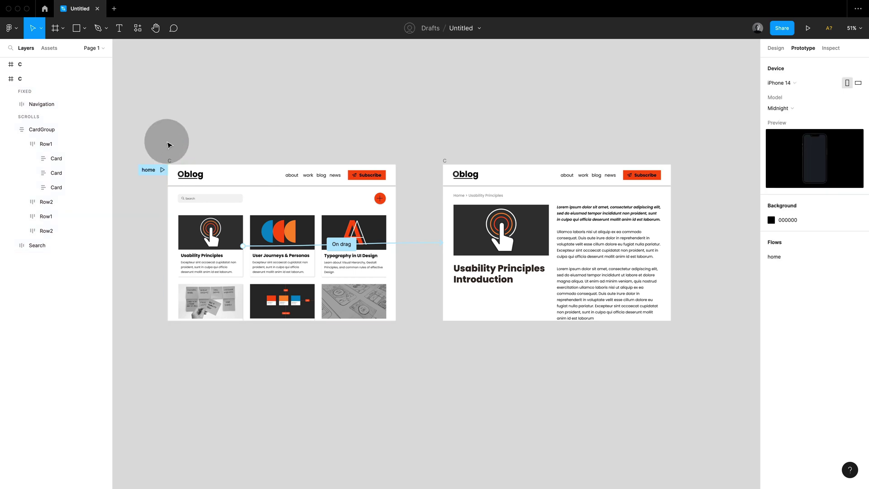
{"action": "left_click", "coordinate": [171, 159]}
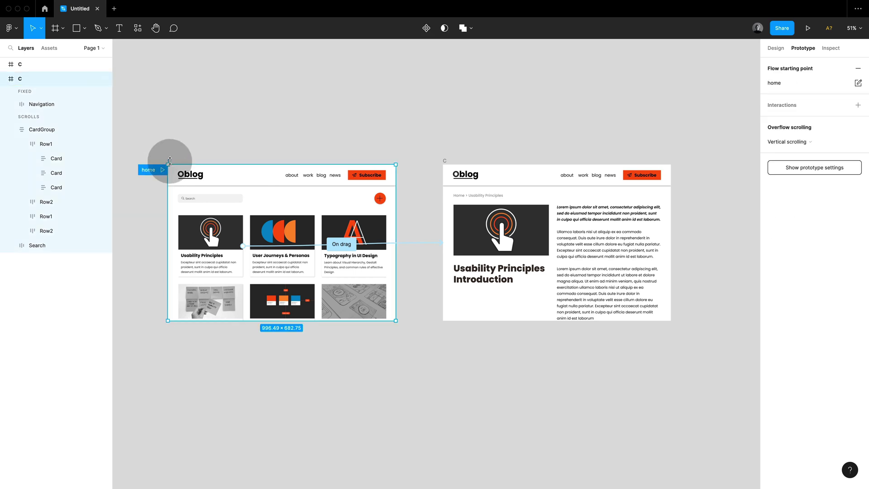
{"action": "left_click", "coordinate": [858, 83]}
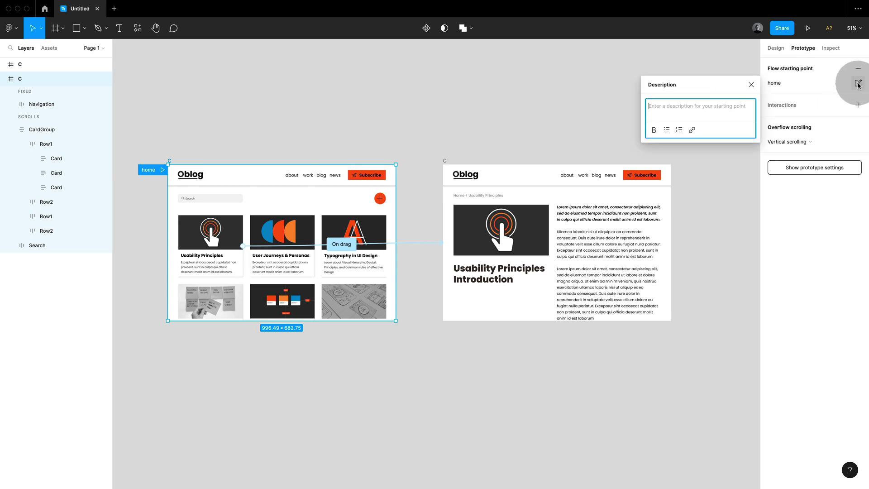
{"action": "left_click", "coordinate": [681, 116]}
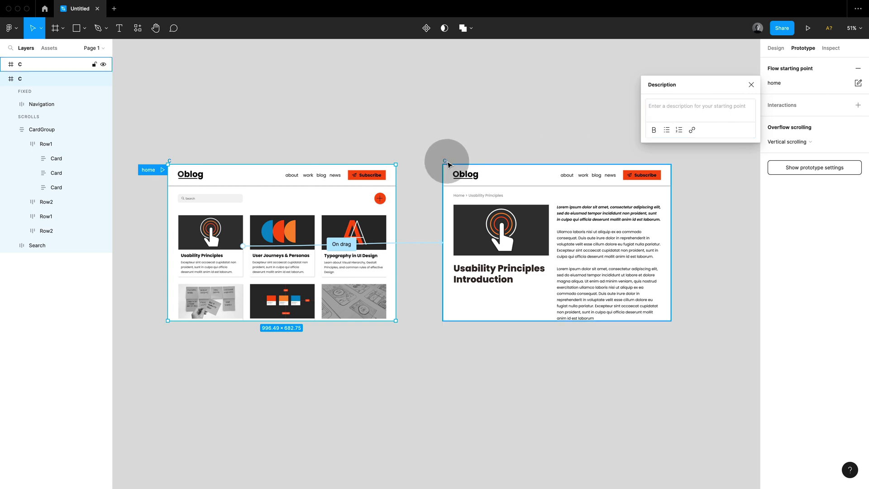
Make the article frame a second flow starting point, Flow 1
{"action": "left_click", "coordinate": [450, 162]}
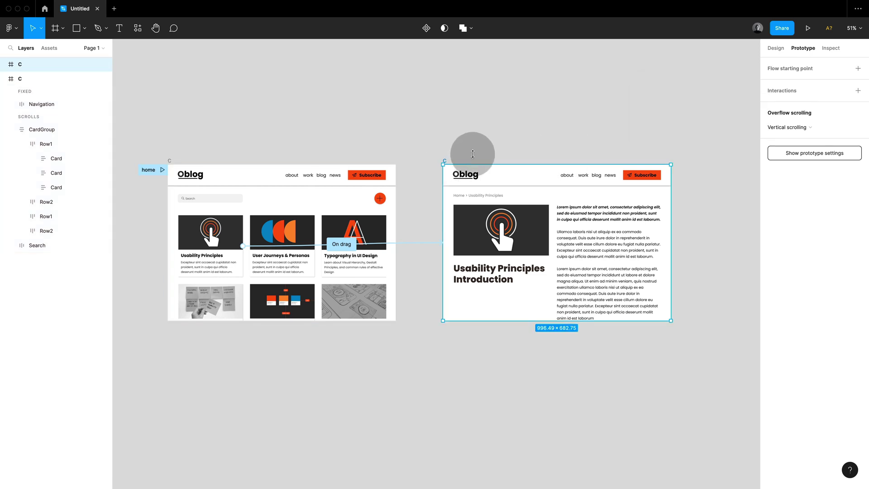
{"action": "left_click", "coordinate": [858, 68]}
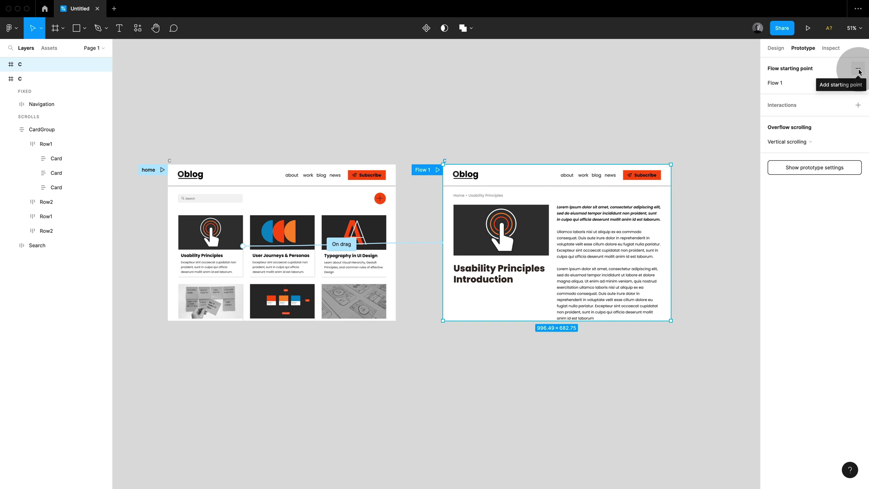
{"action": "left_click", "coordinate": [612, 146]}
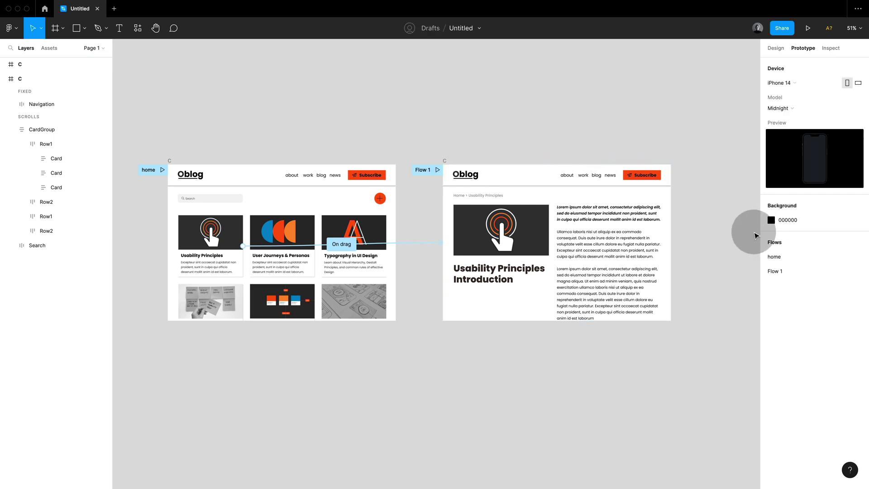
Open the Day 07-moonlearning-BookApp-Full prototype in presentation view with its flows listed
{"action": "mouse_move", "coordinate": [796, 273]}
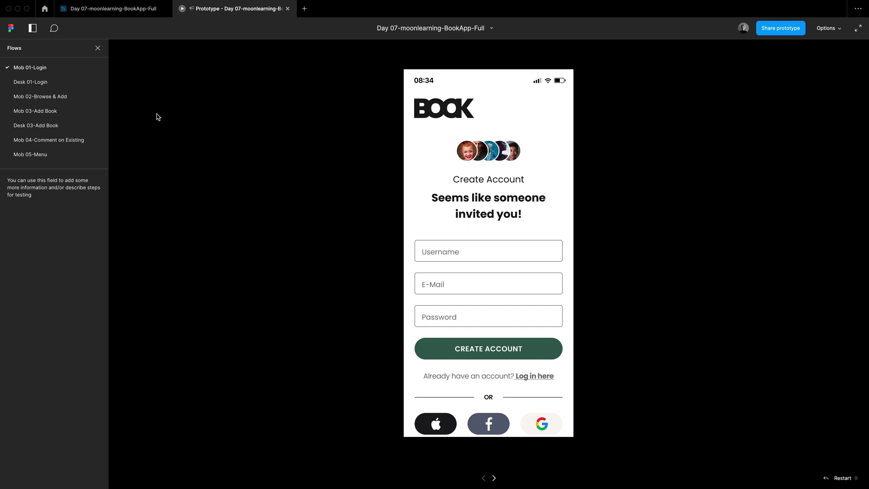
{"action": "left_click", "coordinate": [50, 144]}
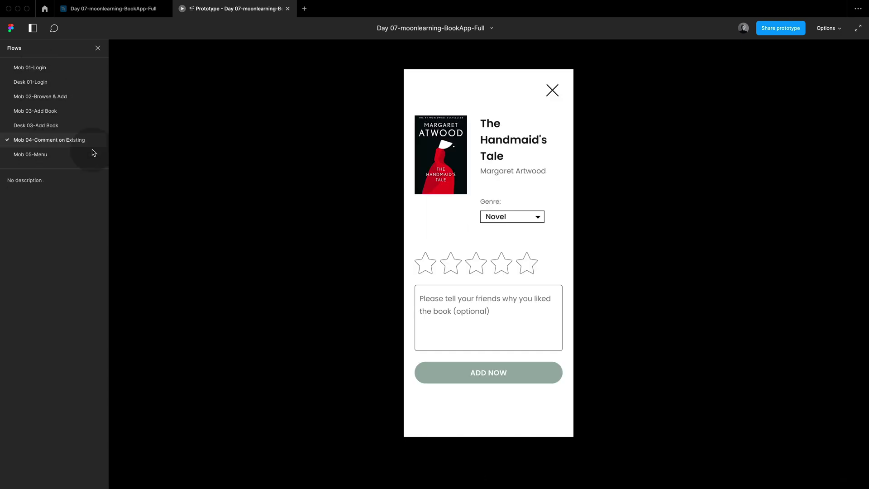
{"action": "left_click", "coordinate": [501, 270]}
{"action": "left_click", "coordinate": [477, 373]}
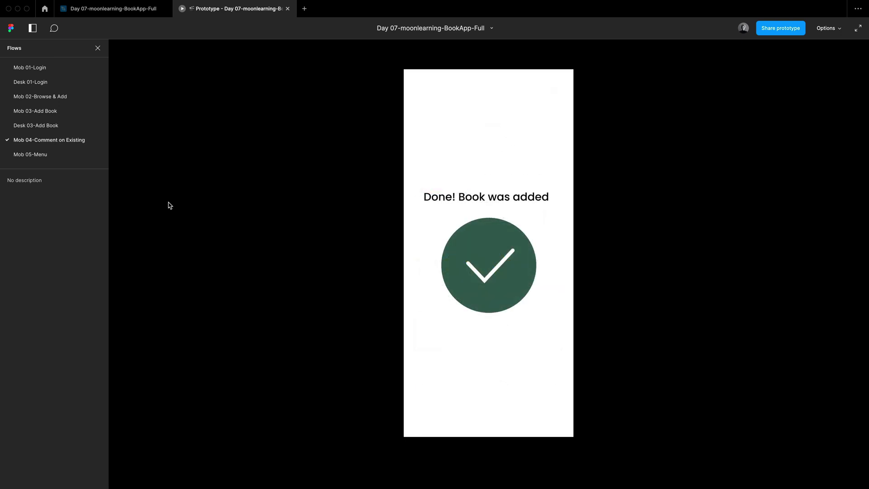
{"action": "left_click", "coordinate": [43, 67]}
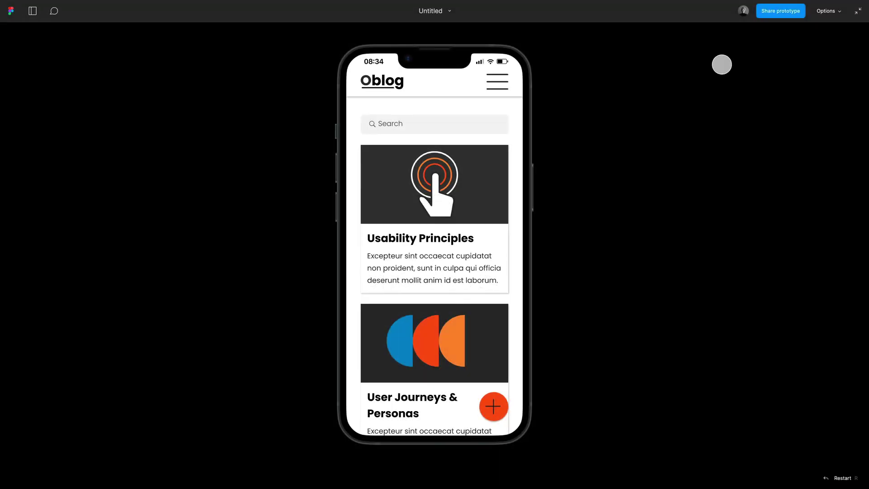
Switch the Oblog prototype to Fill screen, then back to Fit to screen, and show the Flows sidebar
{"action": "left_click", "coordinate": [825, 16]}
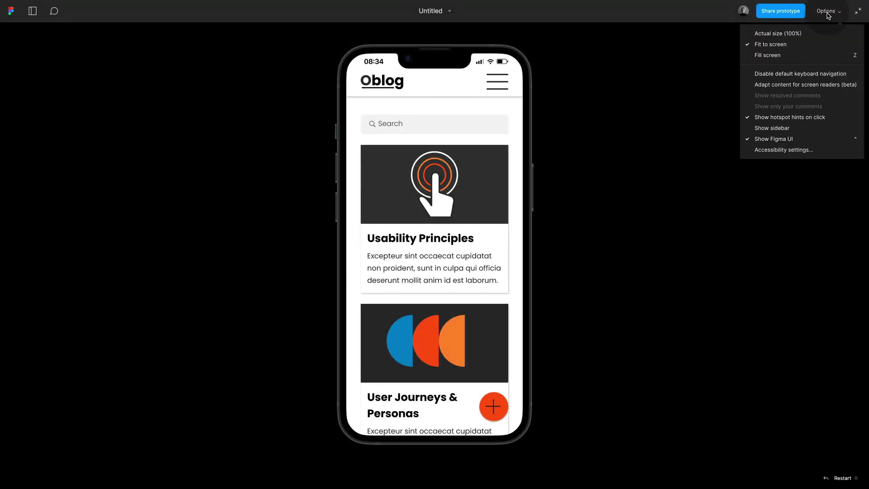
{"action": "left_click", "coordinate": [795, 53]}
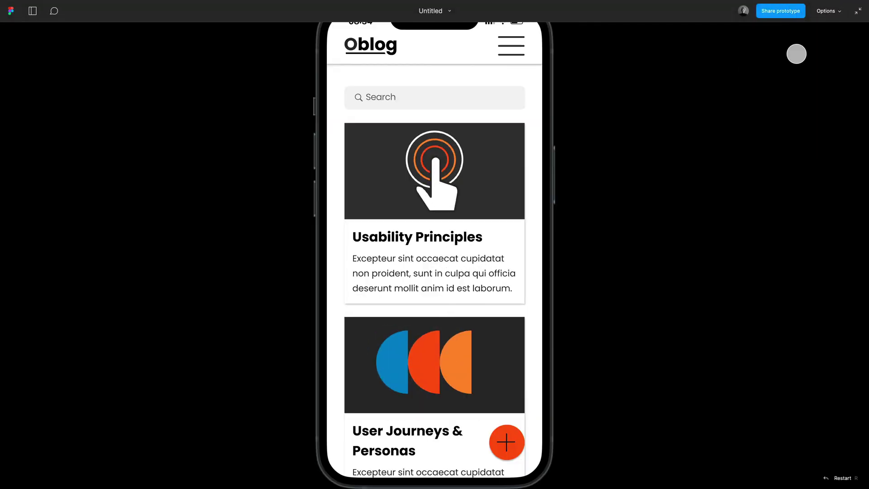
{"action": "left_click", "coordinate": [832, 15]}
{"action": "left_click", "coordinate": [795, 32]}
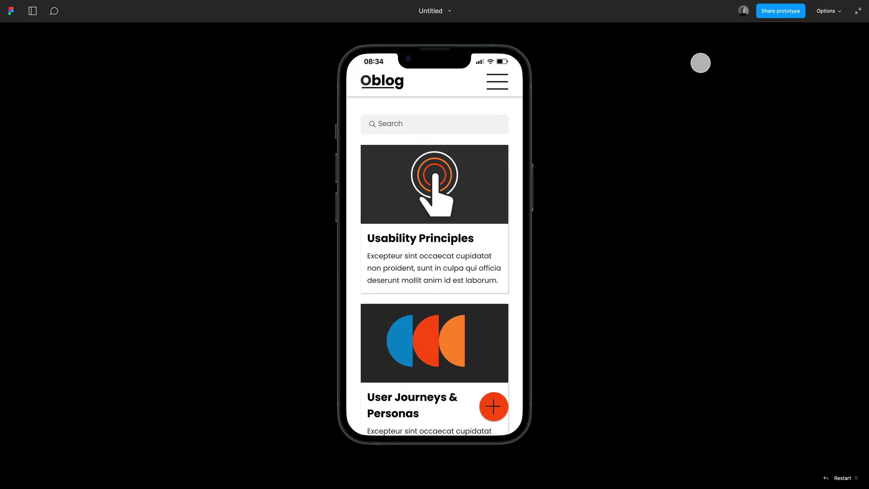
{"action": "left_click", "coordinate": [32, 12]}
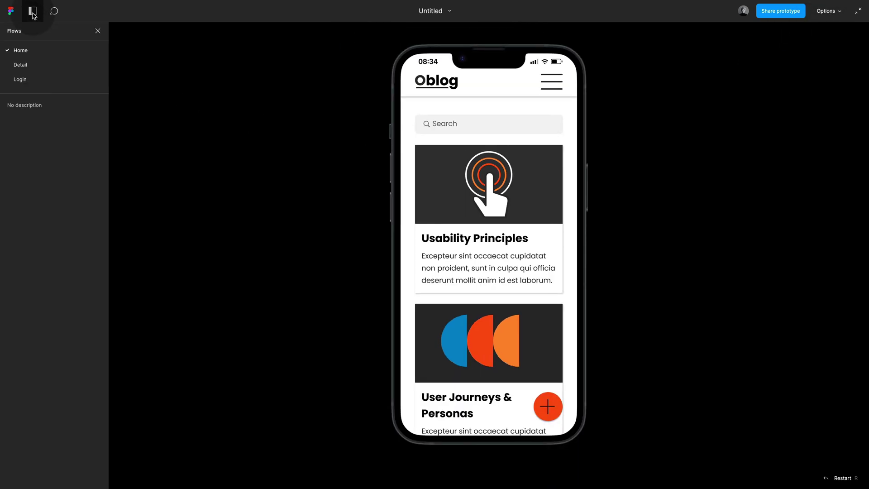
{"action": "left_click", "coordinate": [33, 14]}
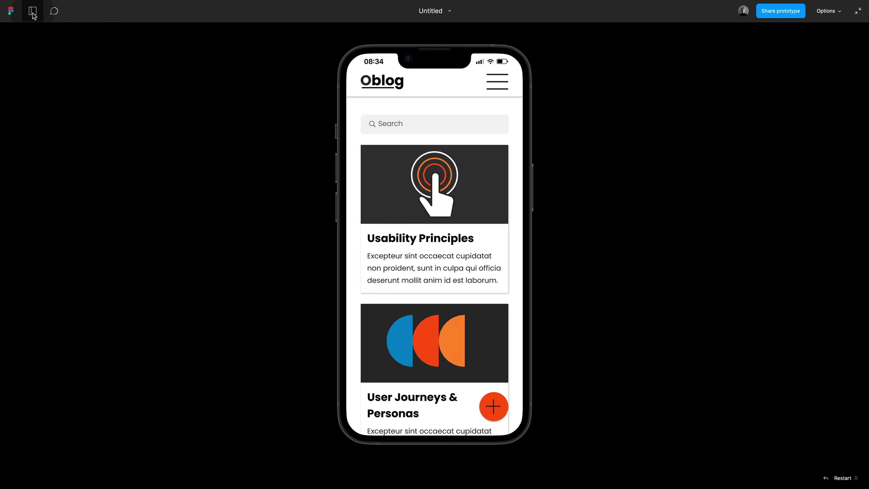
{"action": "left_click", "coordinate": [33, 15]}
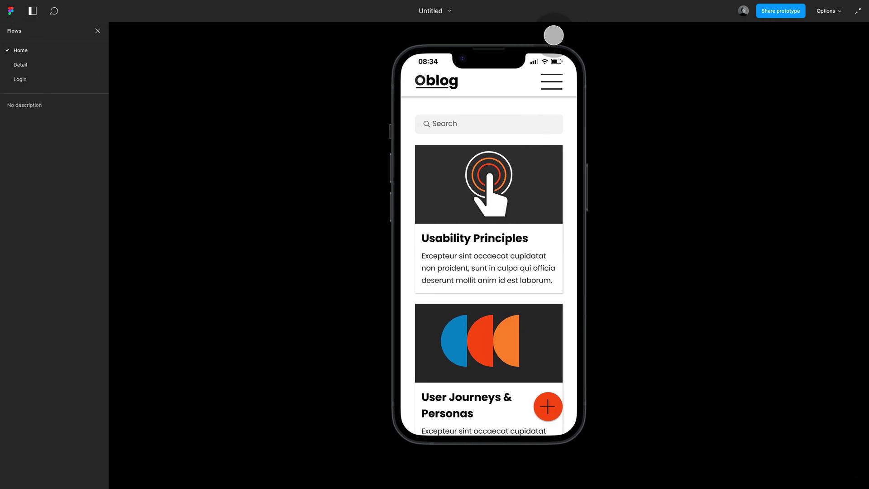
{"action": "left_click", "coordinate": [587, 85]}
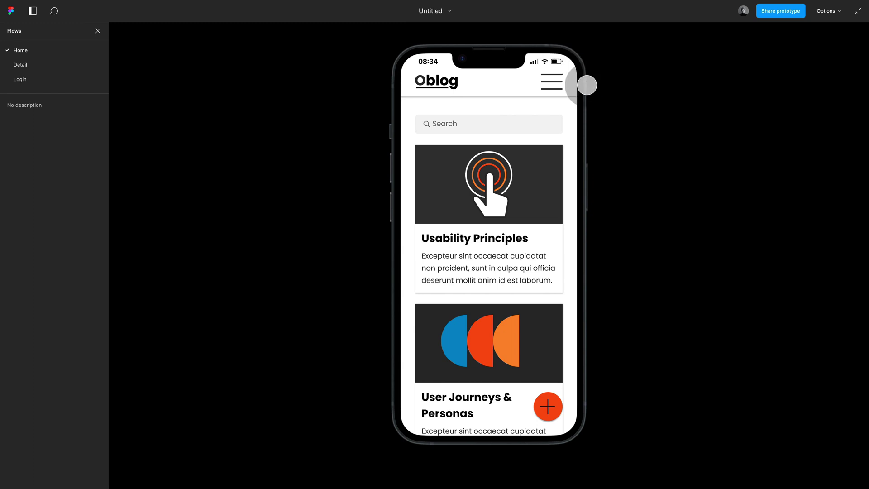
Copy the Oblog prototype's shareable link from the Share dialog
{"action": "left_click", "coordinate": [774, 13]}
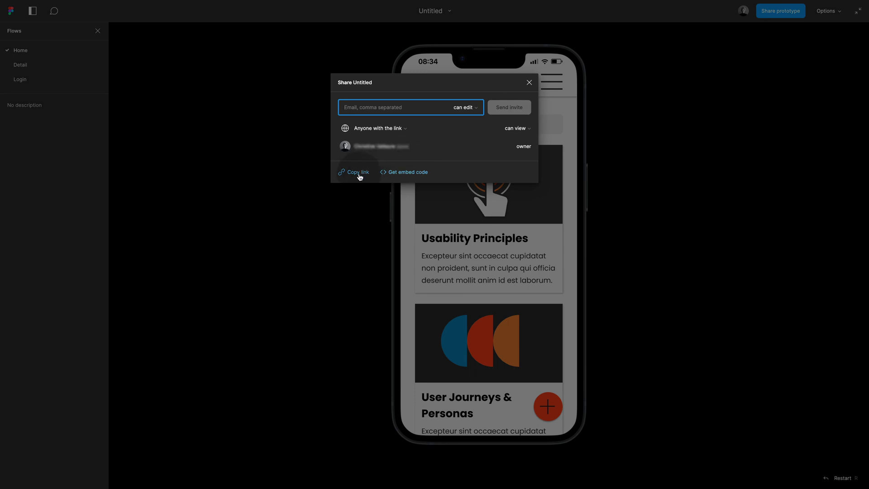
{"action": "left_click", "coordinate": [358, 172]}
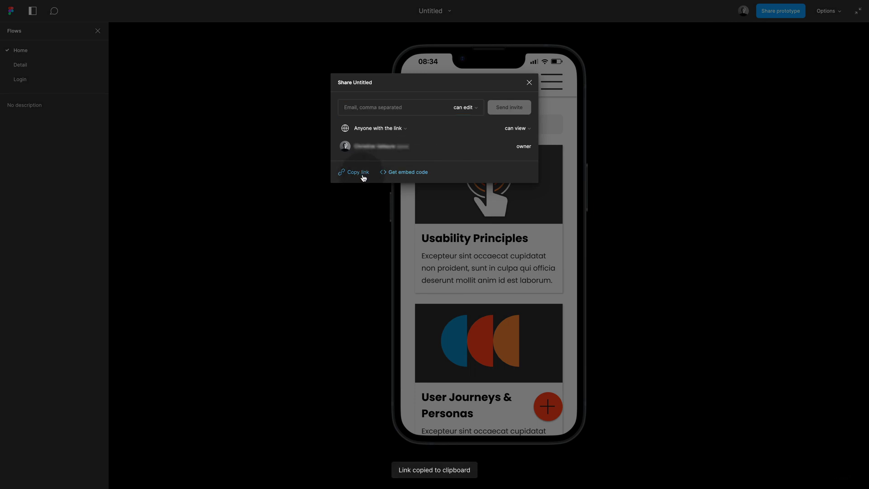